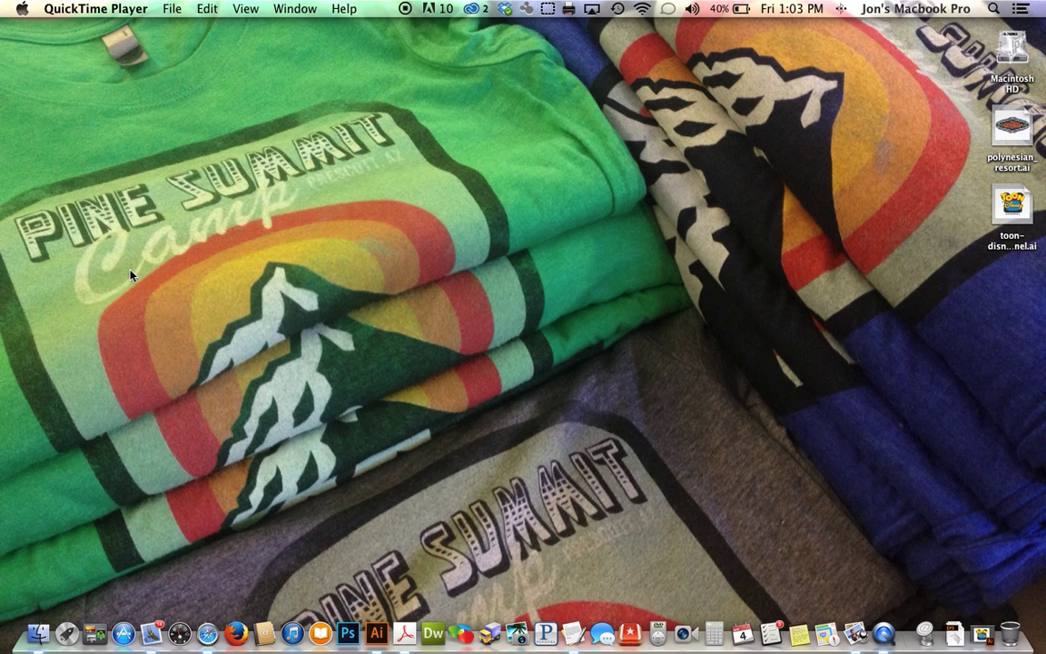
# Restore the minimized toon-disney-channel.ai Illustrator window from the Dock.
pyautogui.click(954, 633)
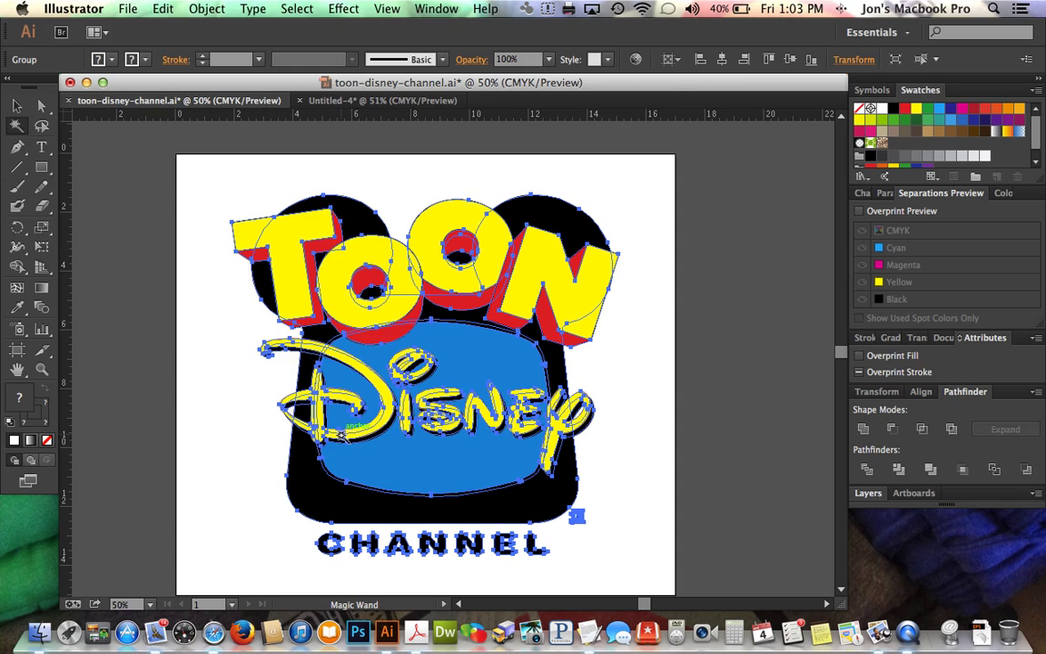
# Paste the Toon Disney logo into Untitled-4 and centre it horizontally and vertically on the artboard.
pyautogui.press('v')
pyautogui.click(423, 107)
pyautogui.press('y')
pyautogui.press('super+v')
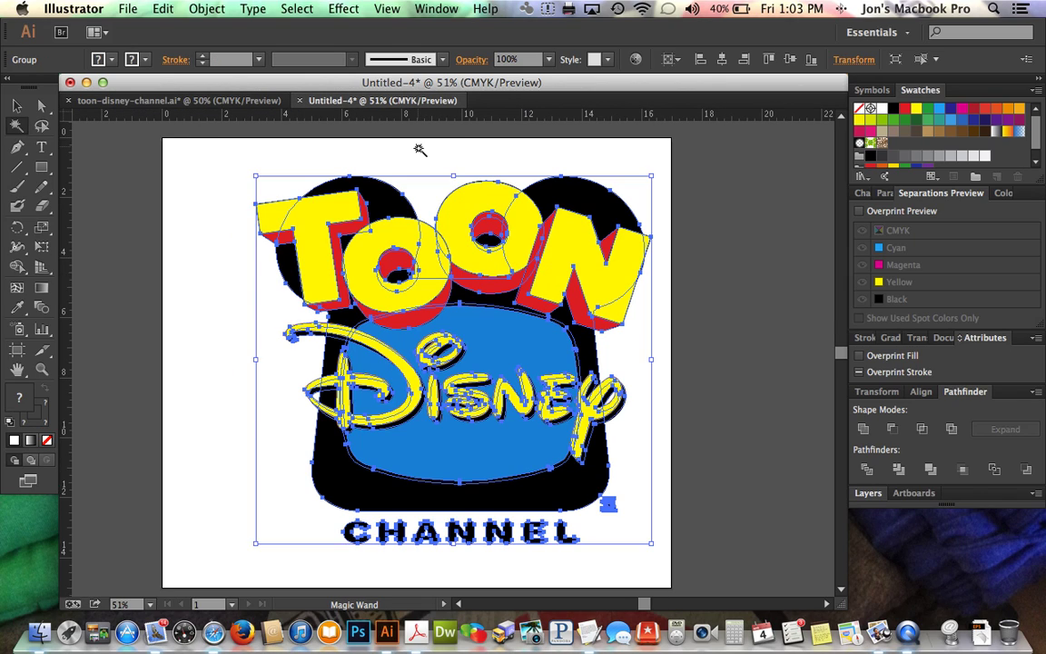
pyautogui.press('v')
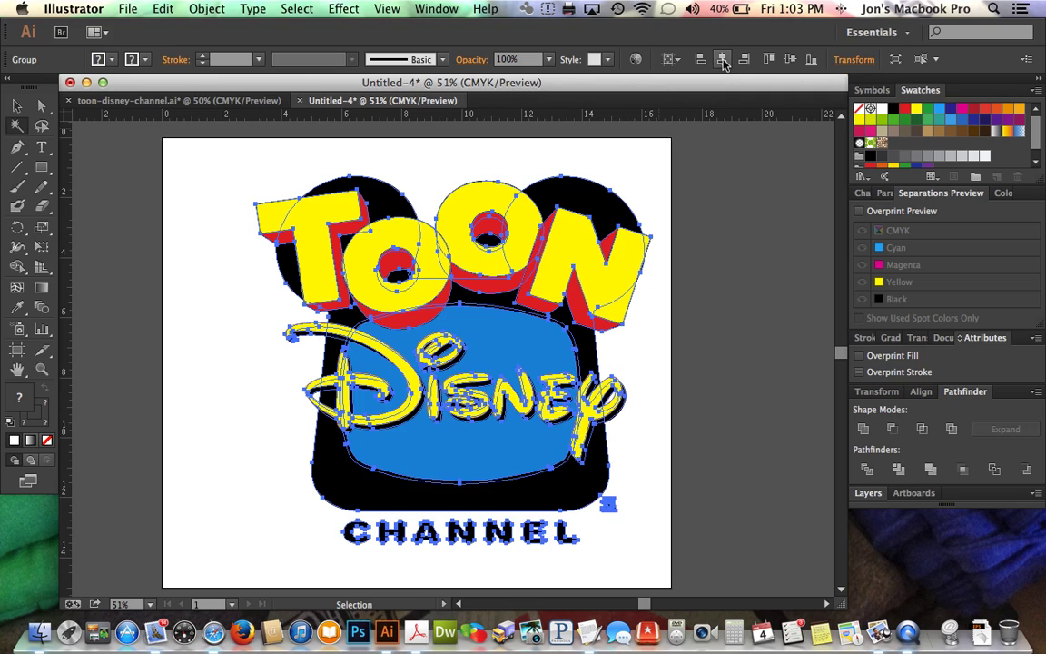
pyautogui.click(722, 59)
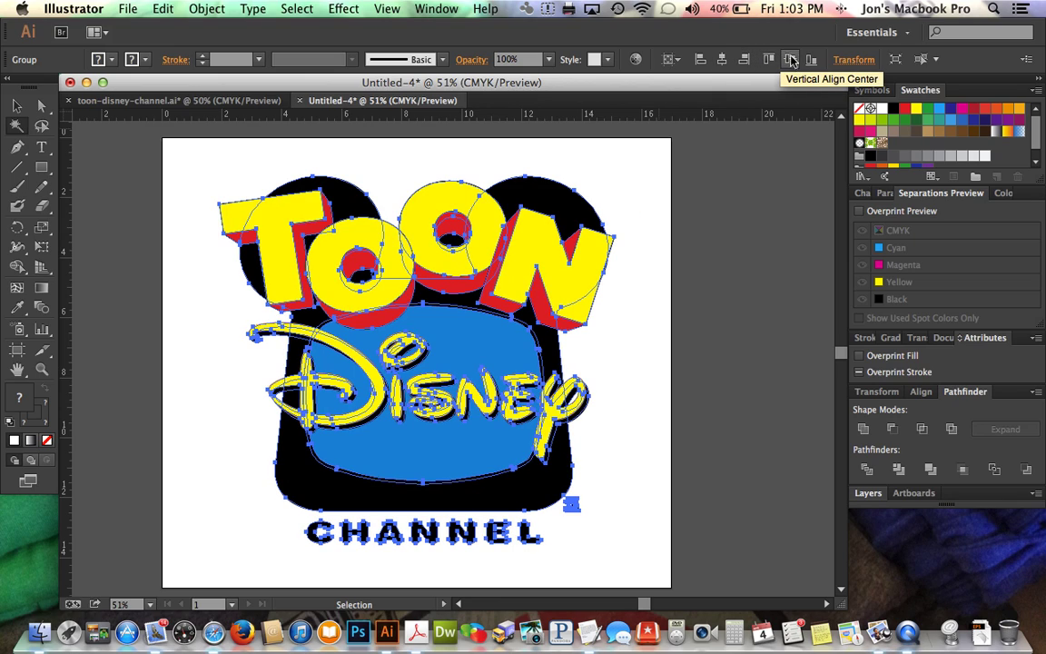
pyautogui.click(789, 60)
pyautogui.press('y')
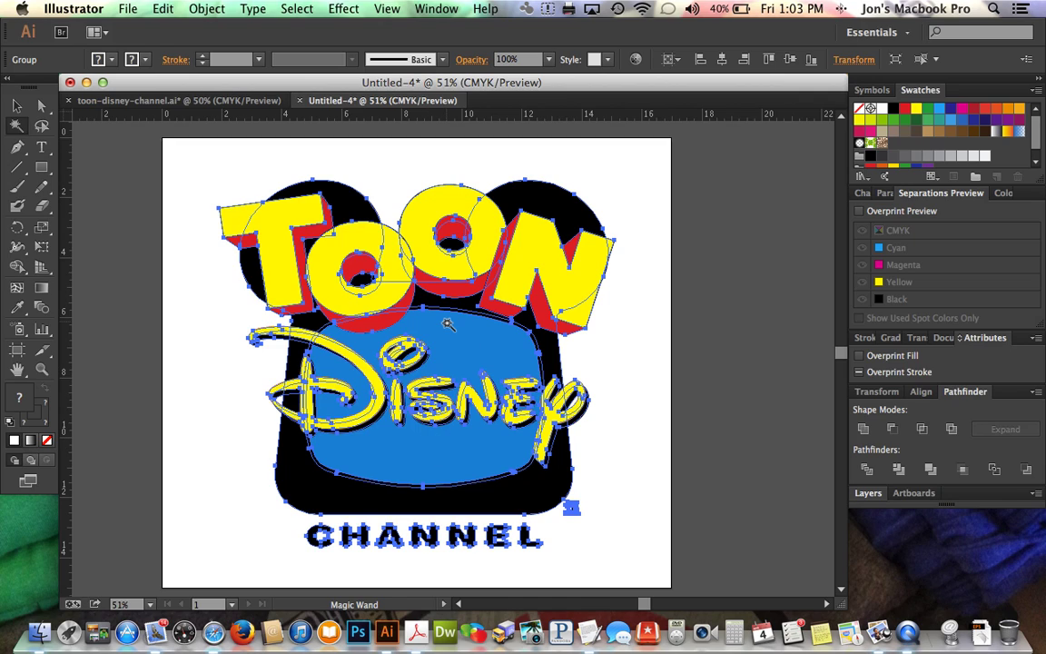
# Expand the selected logo's Fill and Stroke into plain paths with Object > Expand.
pyautogui.press('v')
pyautogui.click(206, 8)
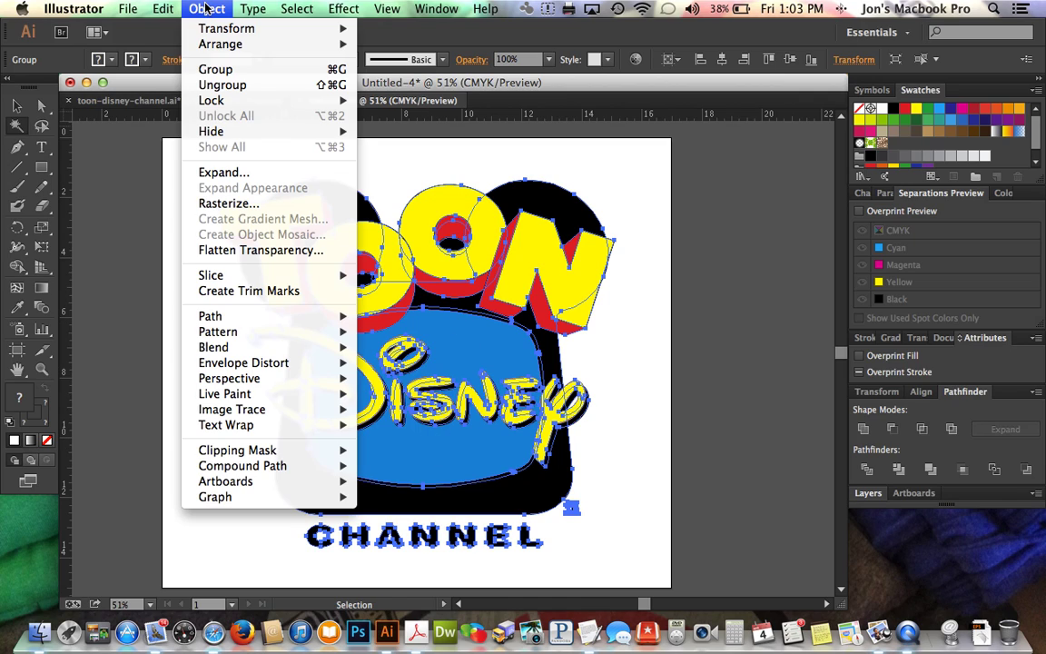
pyautogui.click(223, 172)
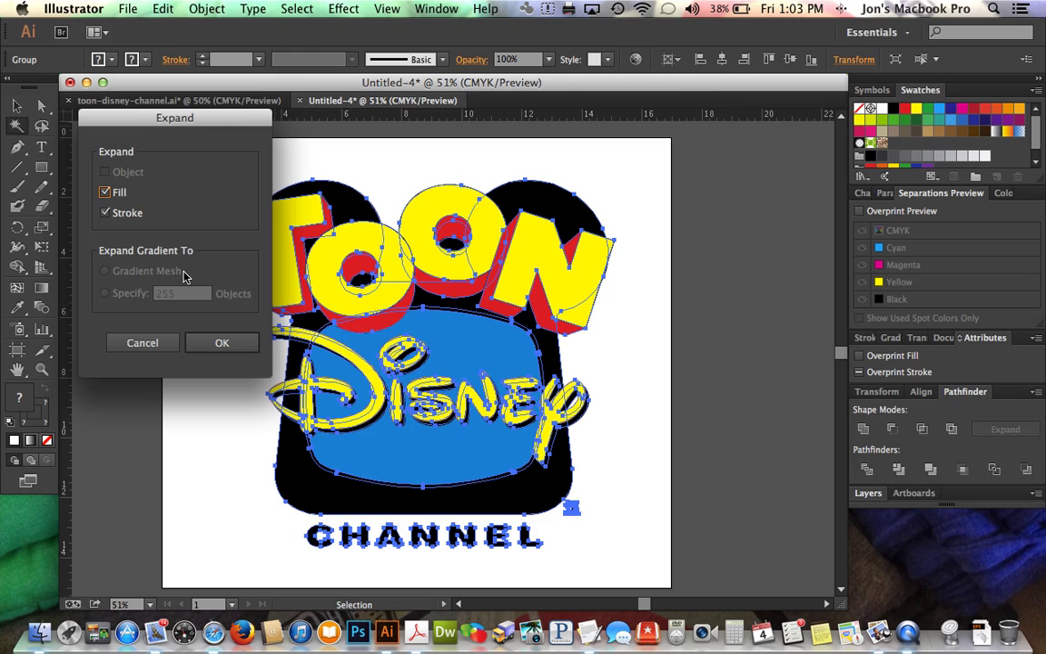
pyautogui.click(219, 344)
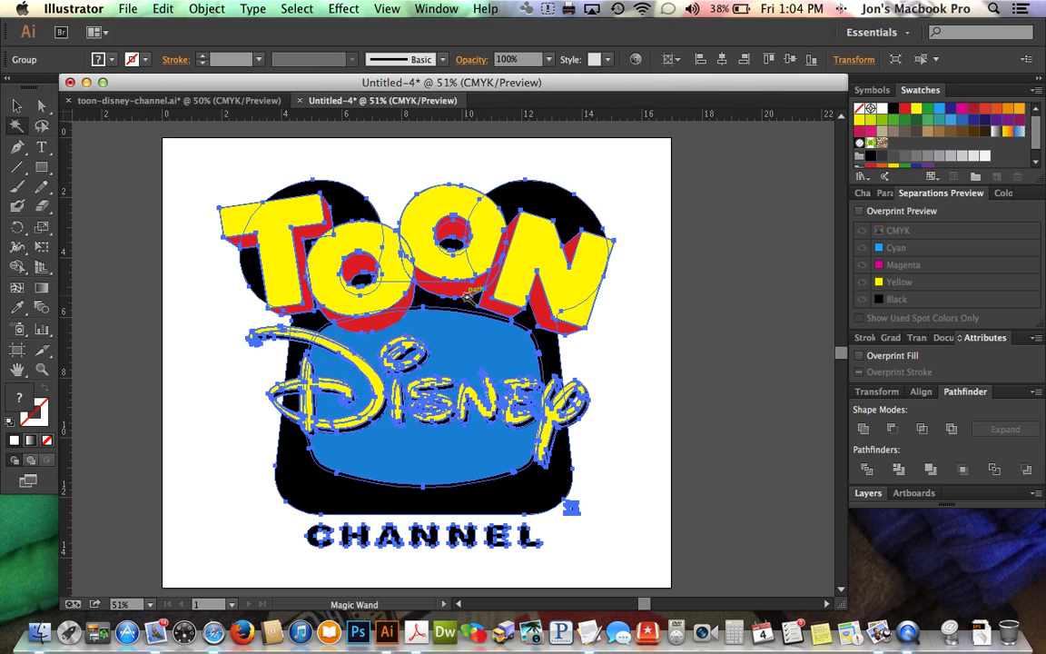
# Apply Pathfinder Merge to the logo's overlapping shapes, then deselect the artwork.
pyautogui.click(410, 13)
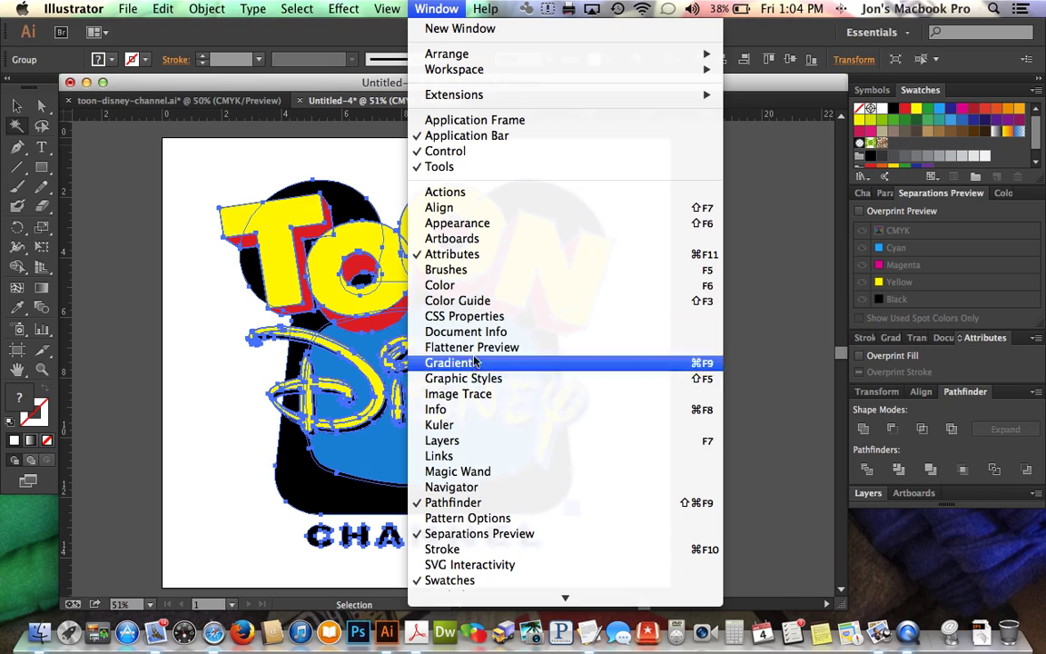
pyautogui.click(740, 450)
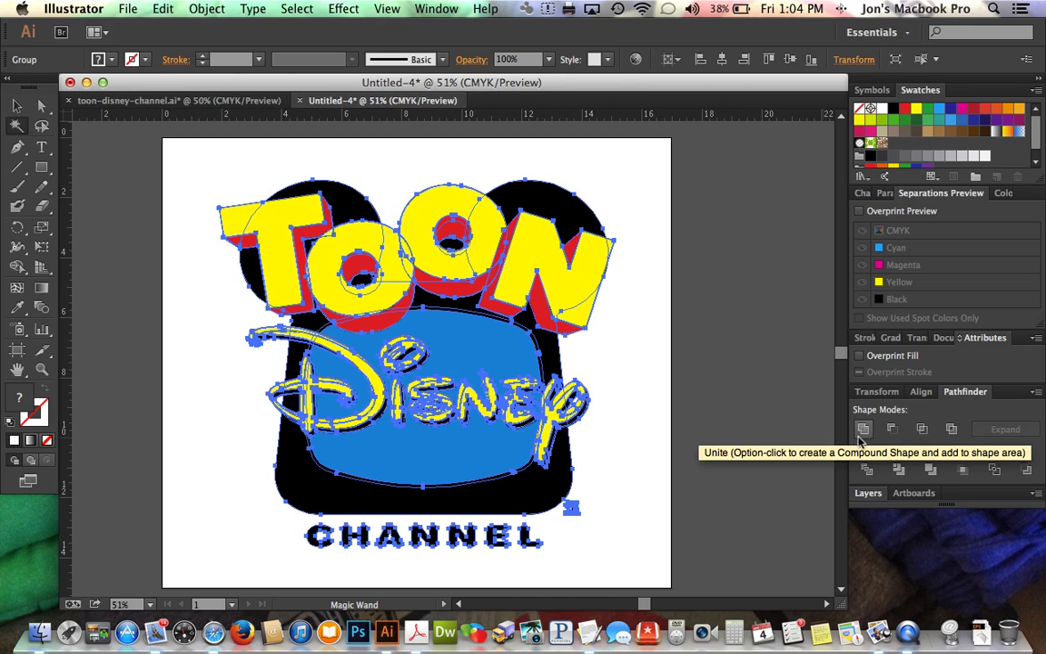
pyautogui.click(933, 470)
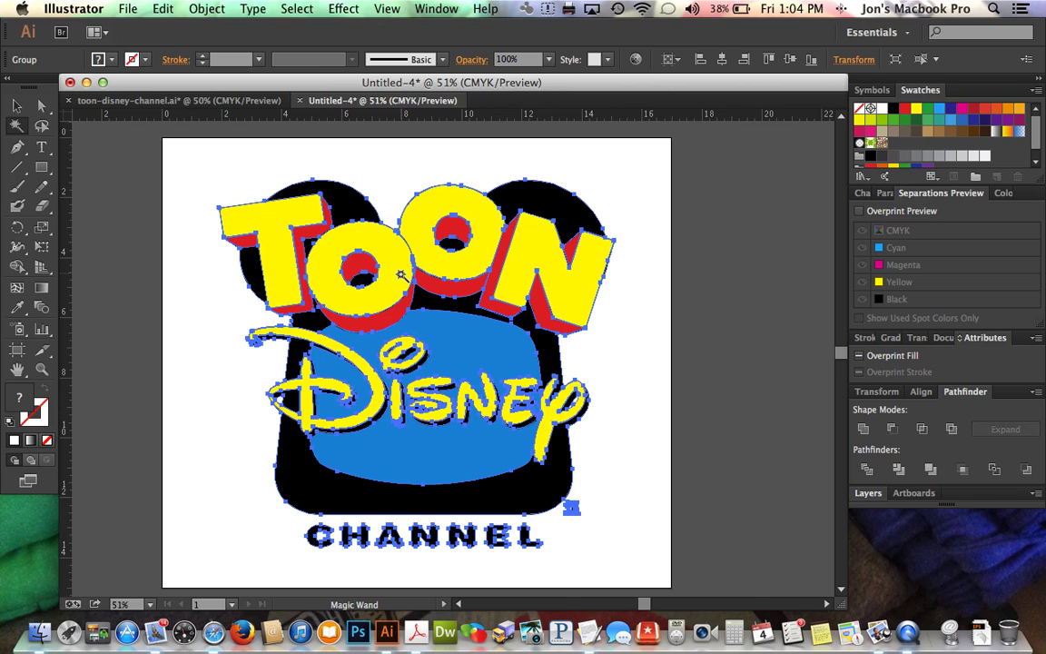
pyautogui.click(676, 320)
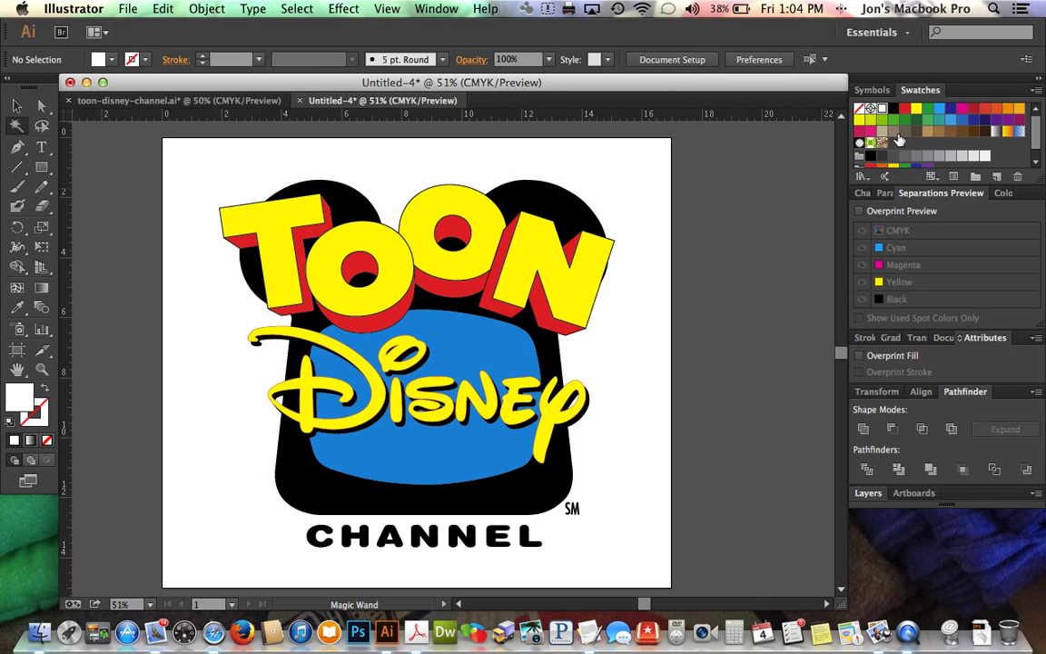
# Delete every colour swatch in the Swatches panel except None and Registration.
pyautogui.scroll(-1, 905, 134)
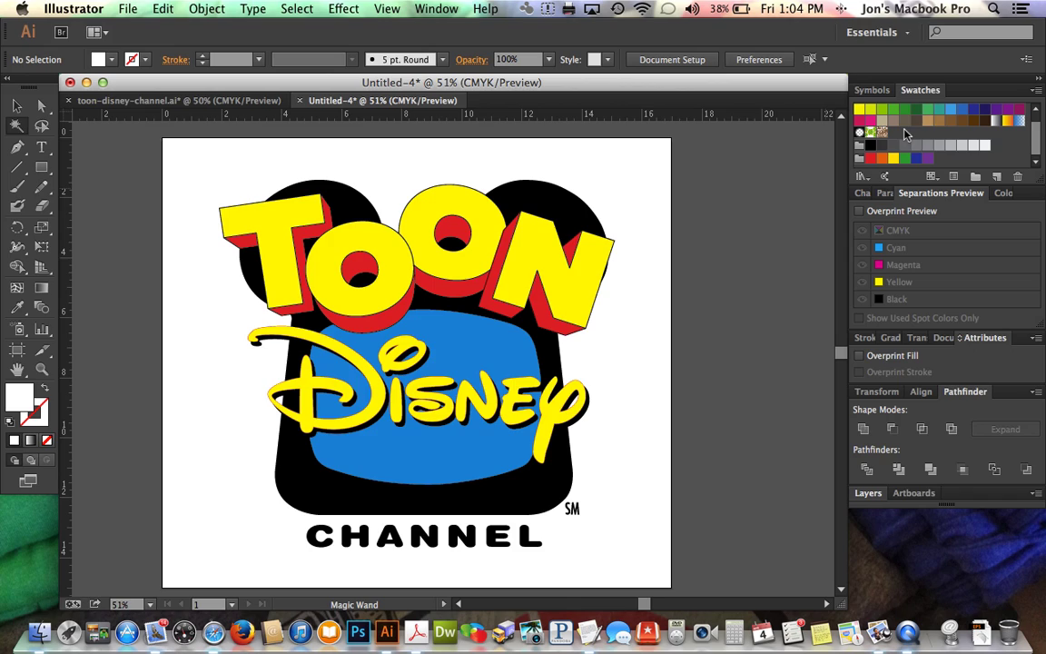
pyautogui.scroll(1, 905, 134)
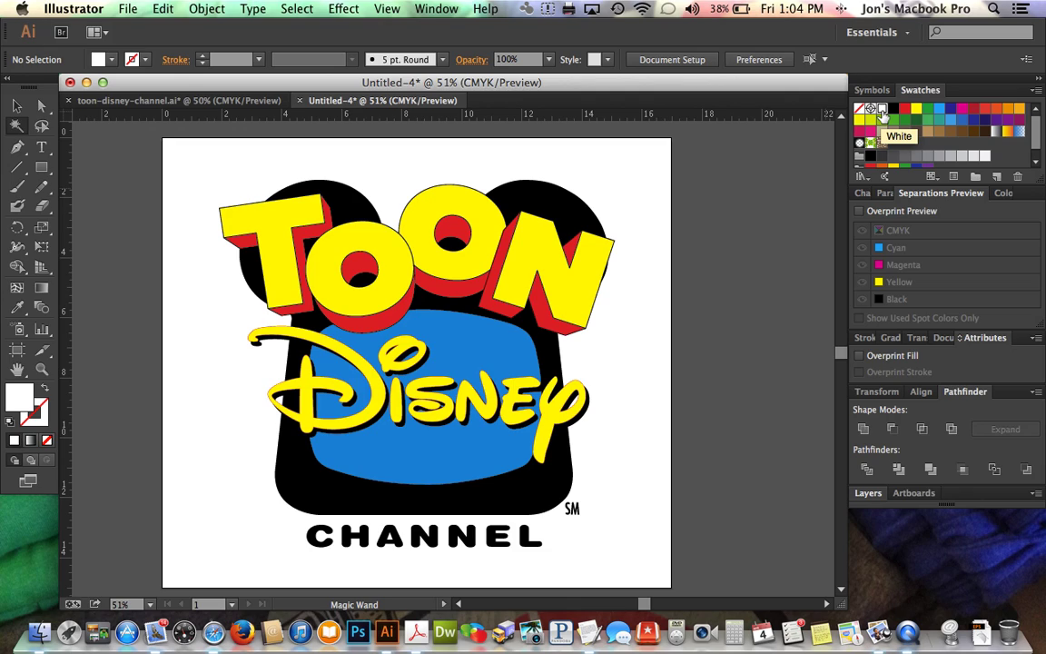
pyautogui.scroll(-1, 908, 136)
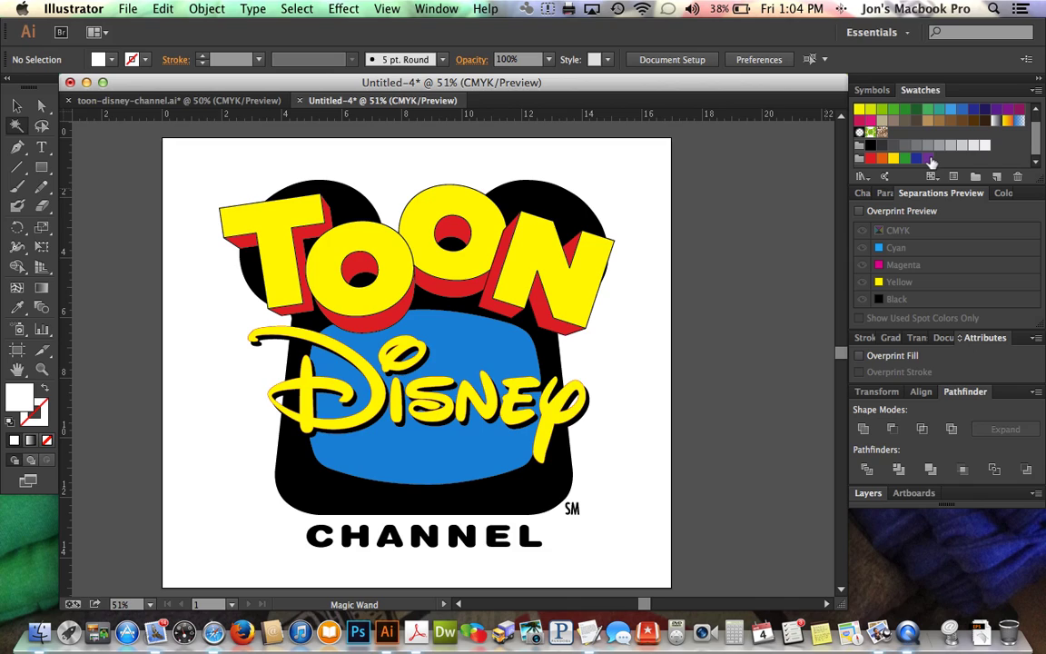
pyautogui.keyDown('shift'); pyautogui.click(928, 159); pyautogui.keyUp('shift')
pyautogui.scroll(1, 928, 155)
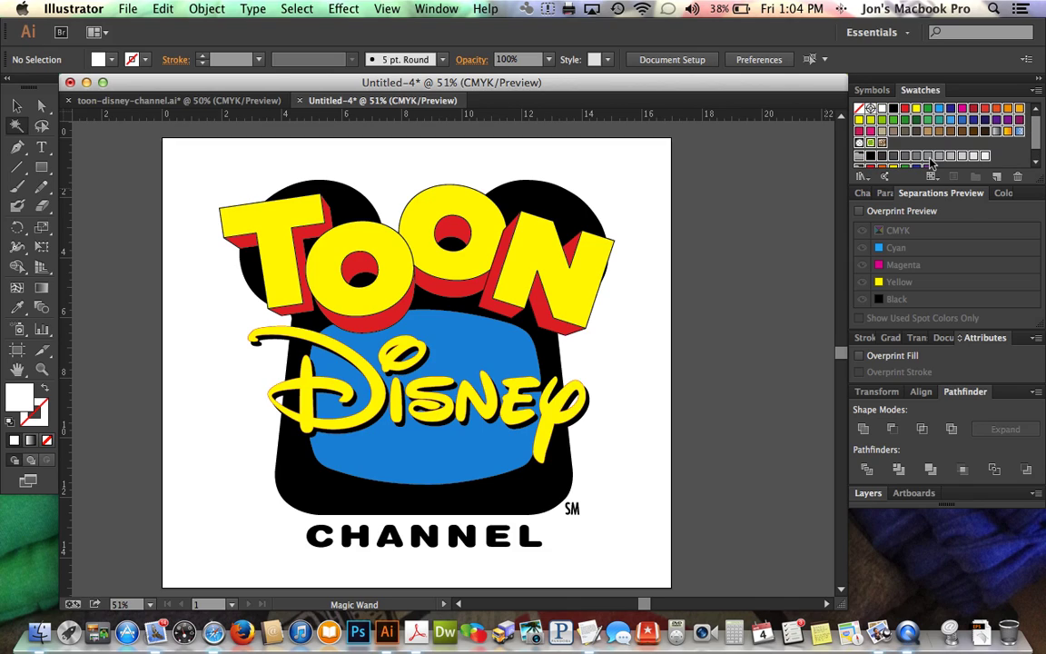
pyautogui.click(1017, 179)
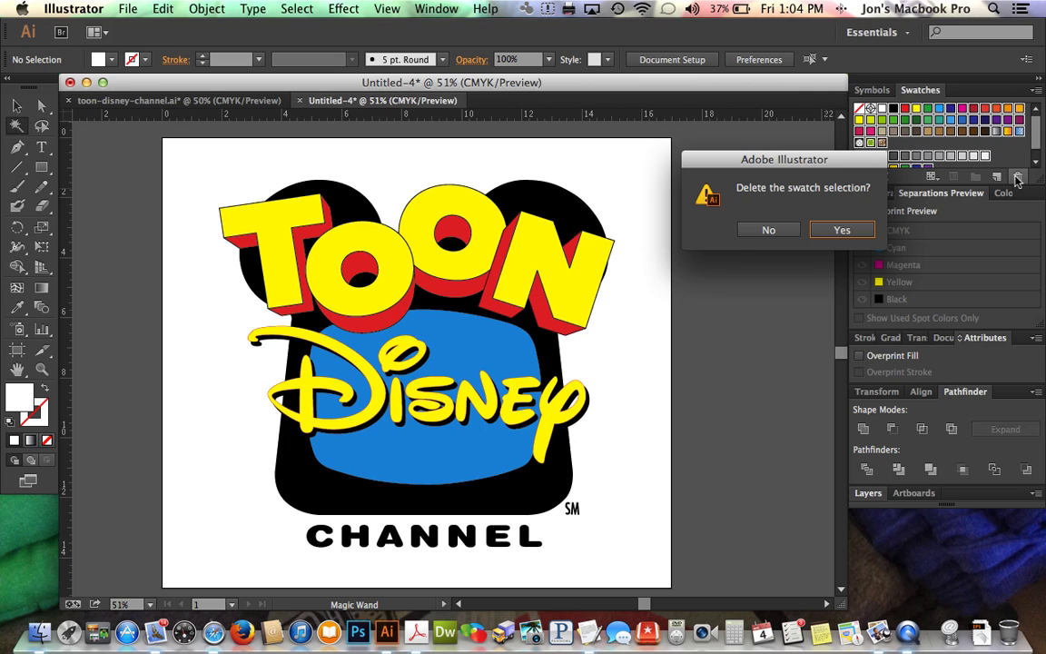
pyautogui.click(833, 229)
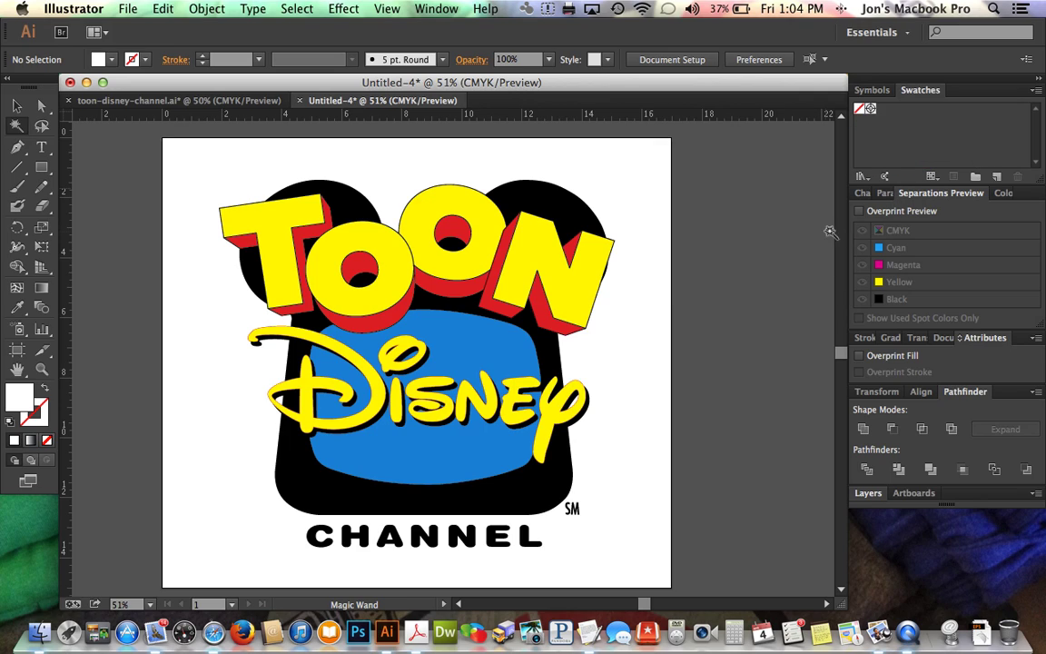
pyautogui.click(568, 201)
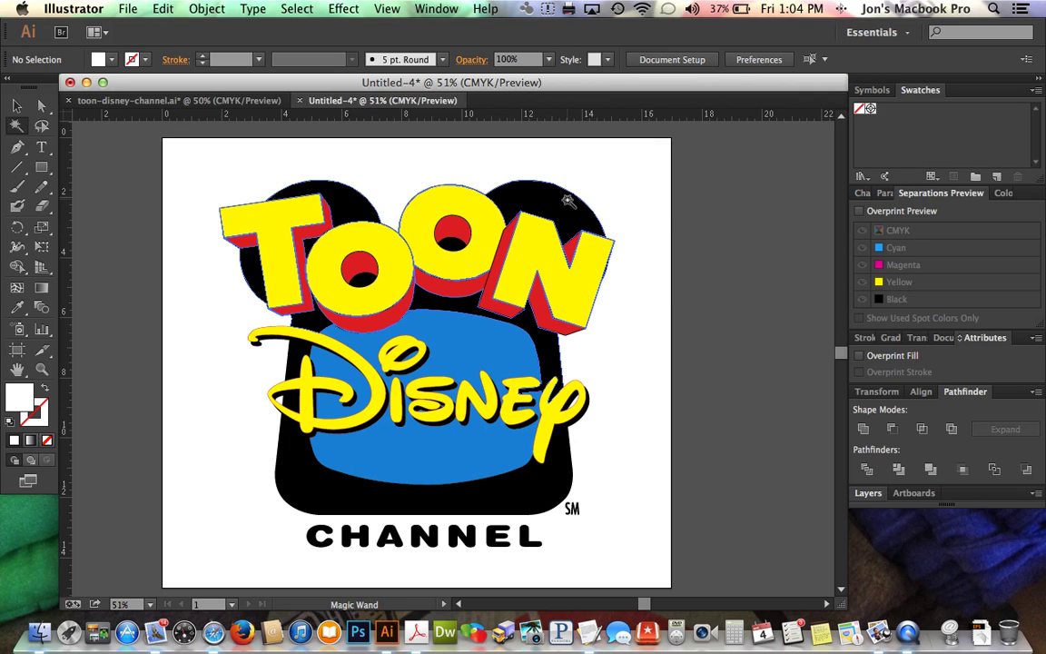
# Select the logo's black artwork with the Magic Wand.
pyautogui.click(479, 175)
pyautogui.press('v')
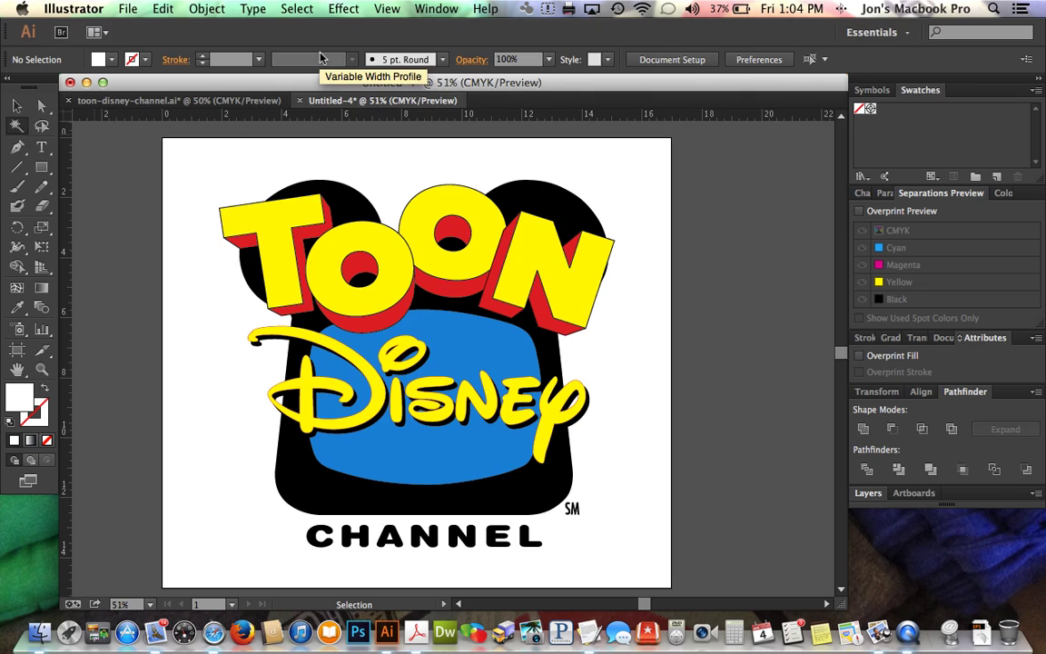
pyautogui.press('y')
pyautogui.click(556, 201)
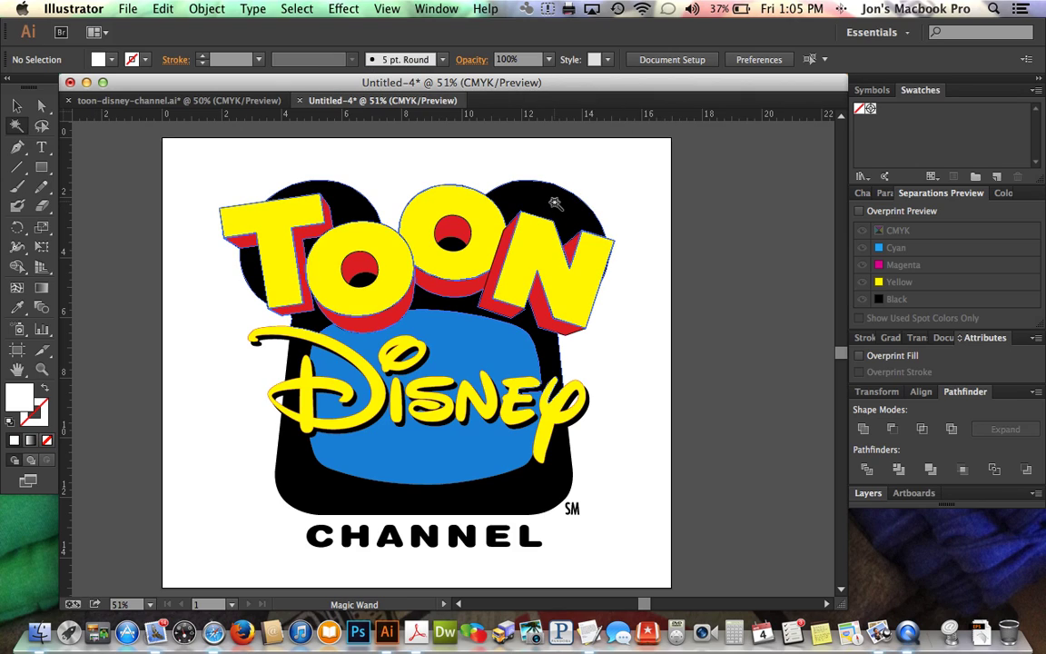
pyautogui.press('super+a')
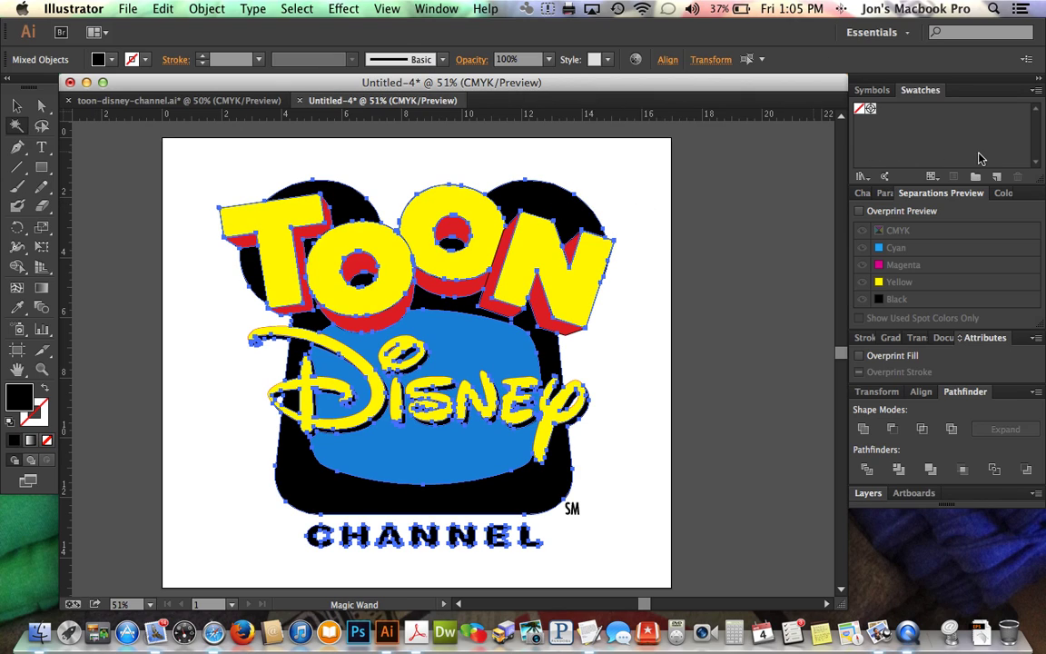
# Create a Spot Color swatch named 'spot black' from the black fill.
pyautogui.click(996, 176)
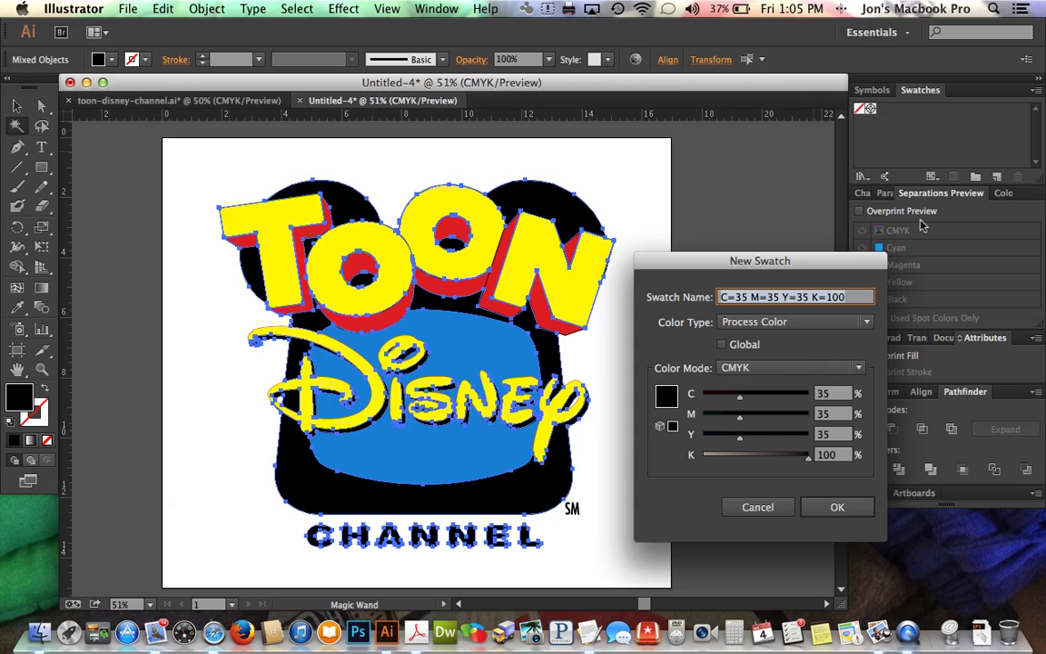
pyautogui.write('spot black')
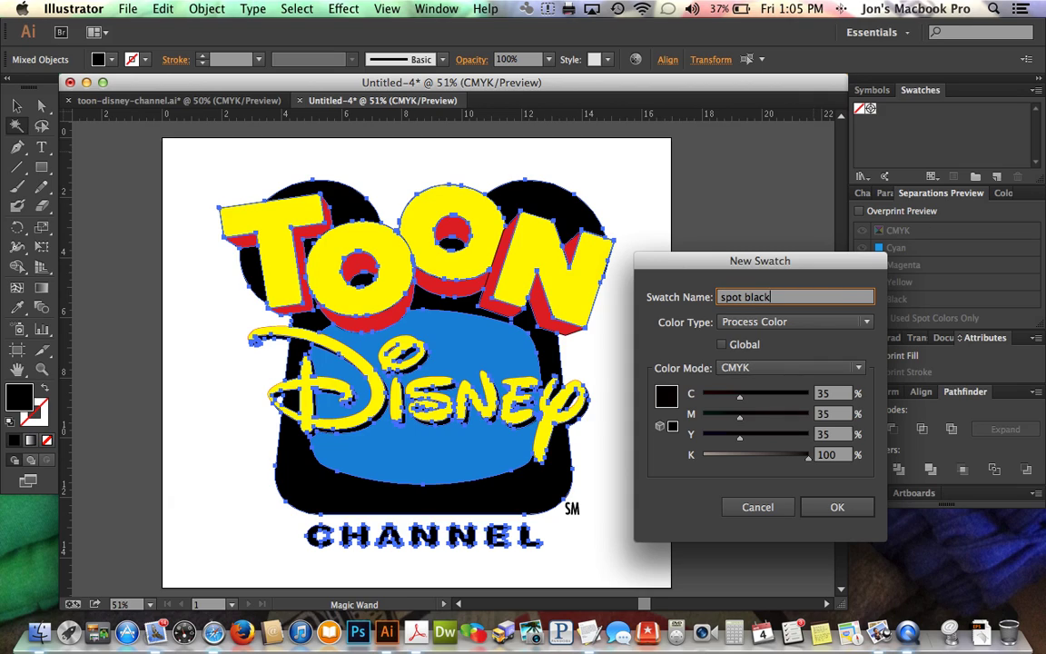
pyautogui.press('Tab')
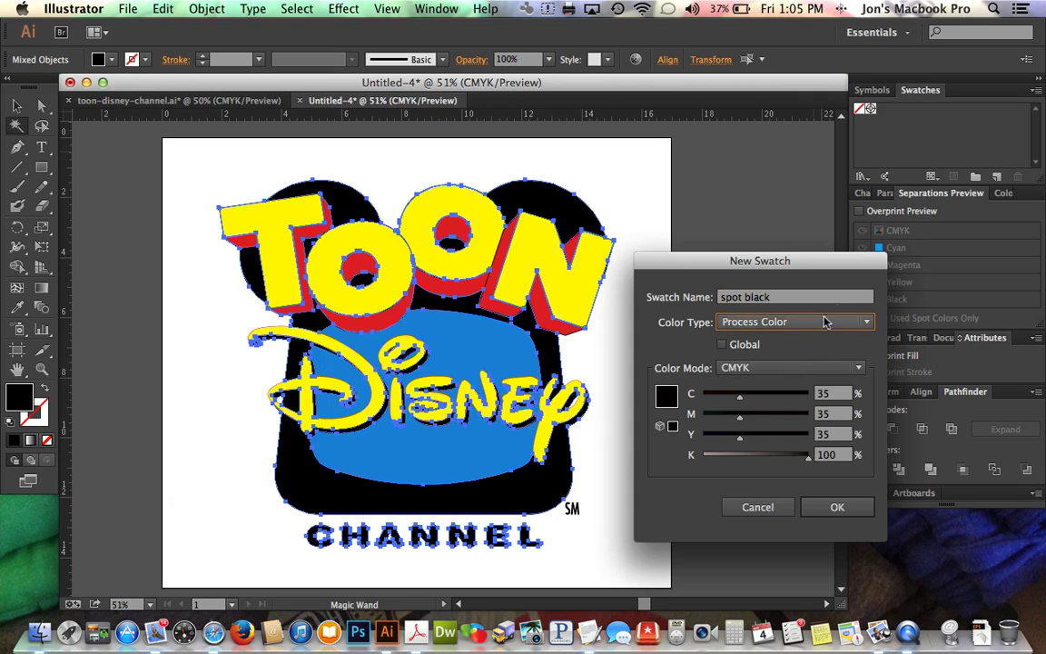
pyautogui.click(759, 321)
pyautogui.click(792, 362)
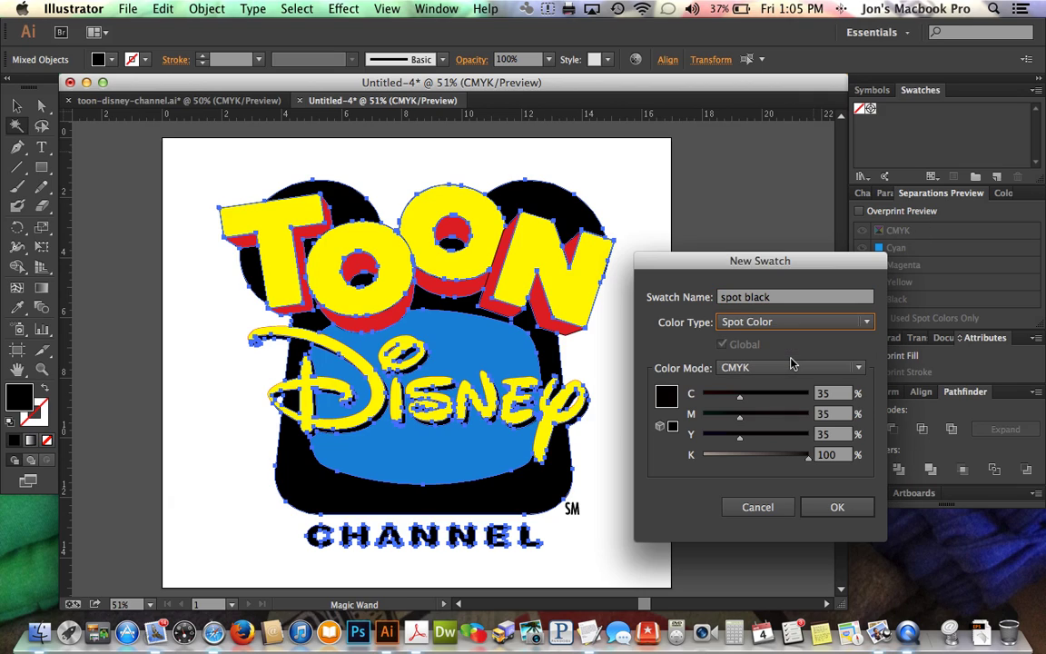
pyautogui.click(835, 506)
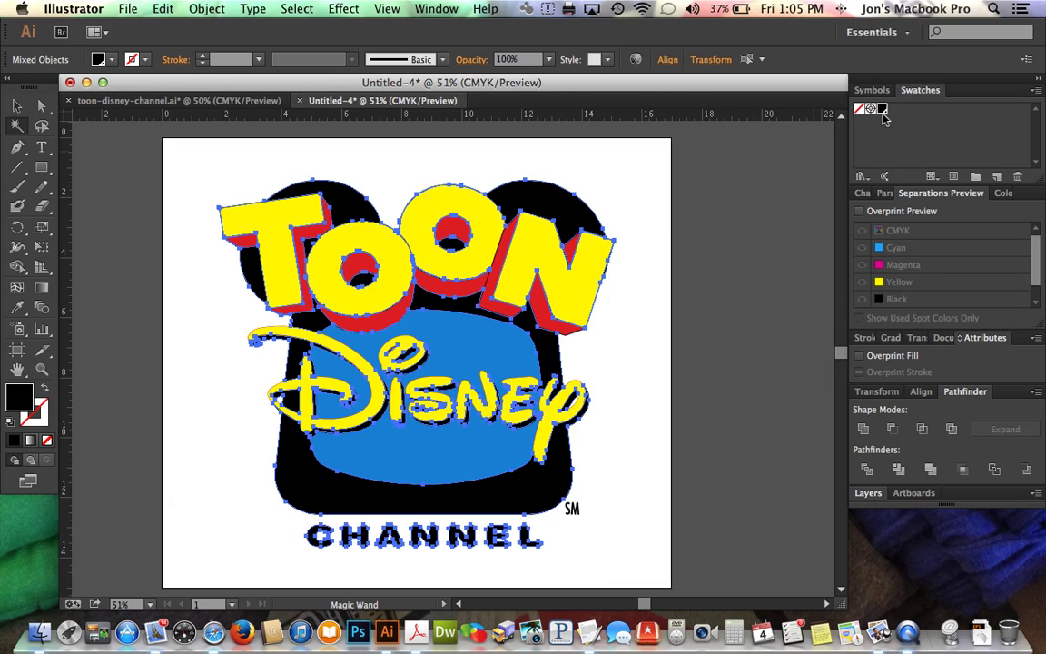
pyautogui.click(722, 286)
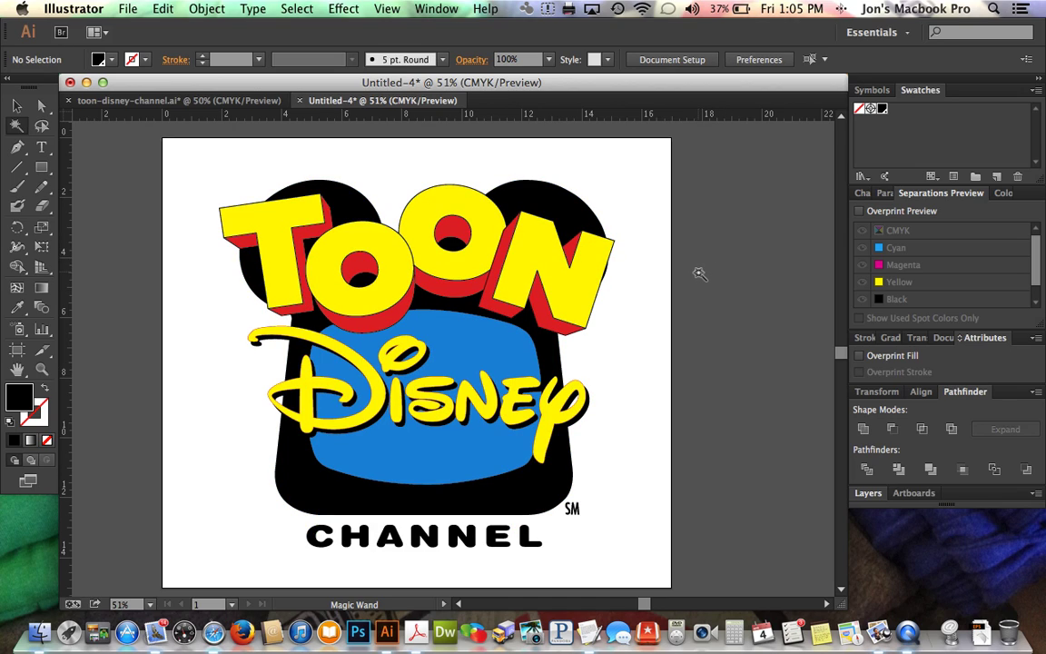
# Add a Spot Color swatch named 'spot yellow' from the logo's yellow letters.
pyautogui.click(578, 278)
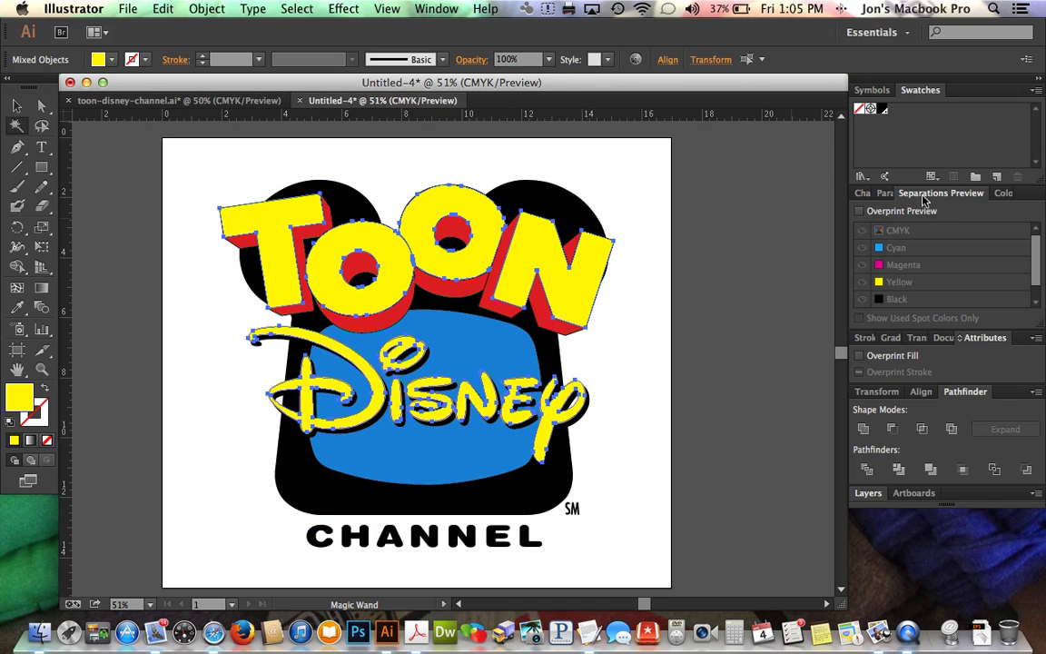
pyautogui.click(996, 177)
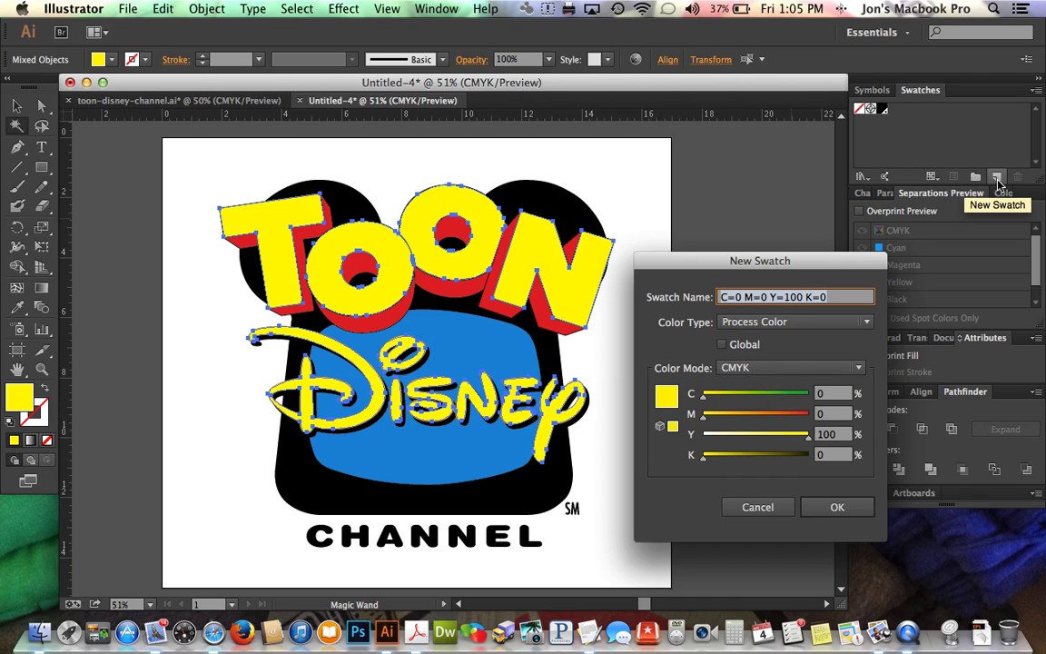
pyautogui.write('spot ye')
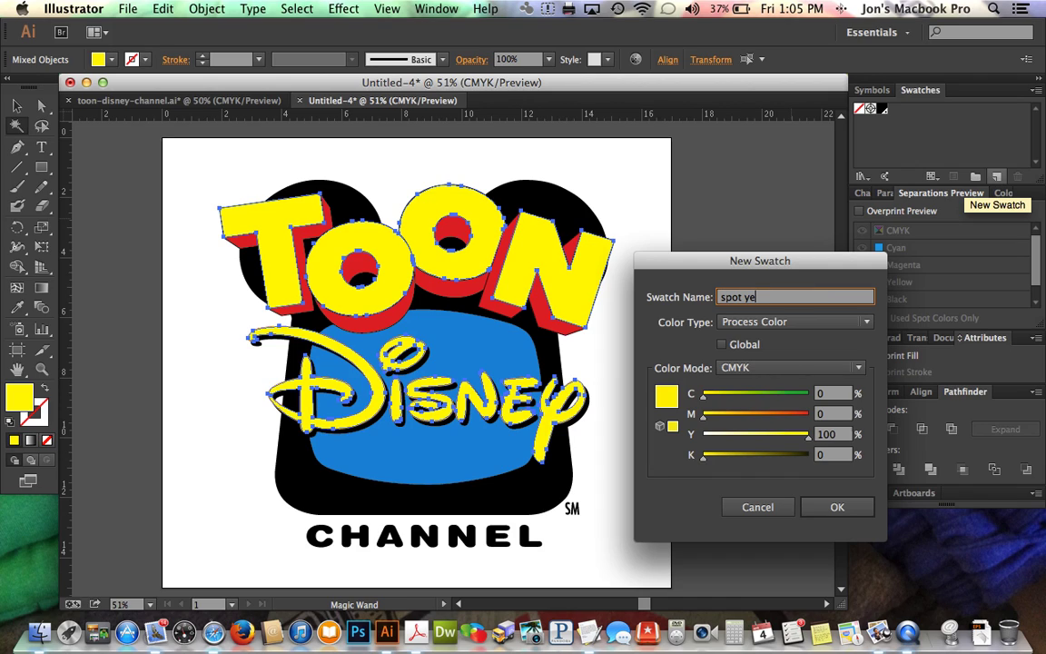
pyautogui.write('llow')
pyautogui.press('Tab')
pyautogui.press('Down')
pyautogui.press('Return')
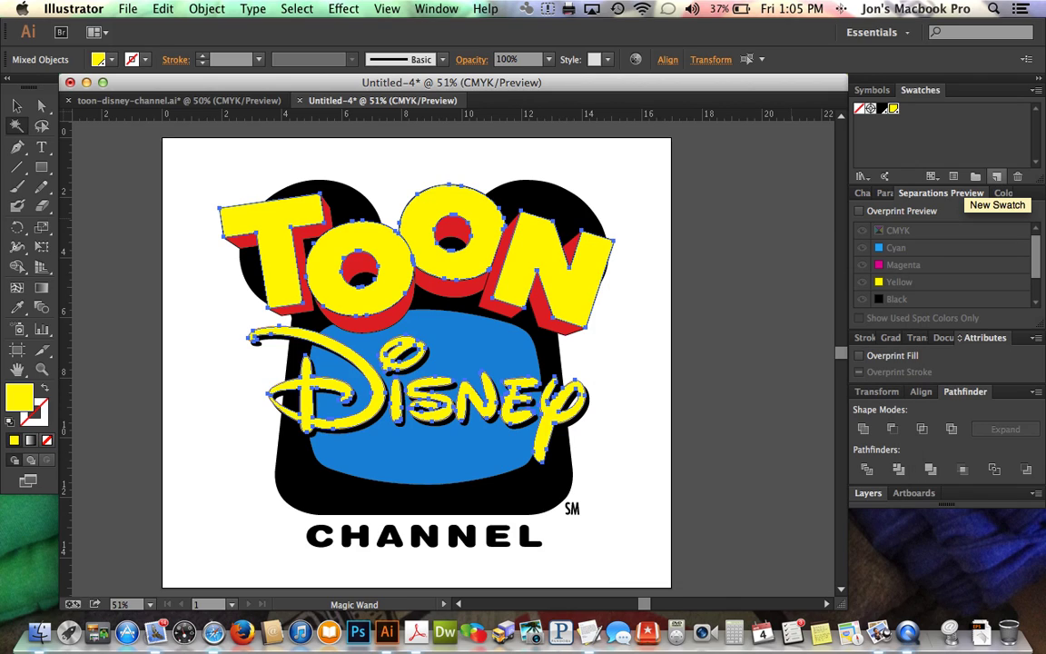
pyautogui.click(678, 326)
# Add a 'spot blue' swatch from the logo's blue areas.
pyautogui.click(484, 344)
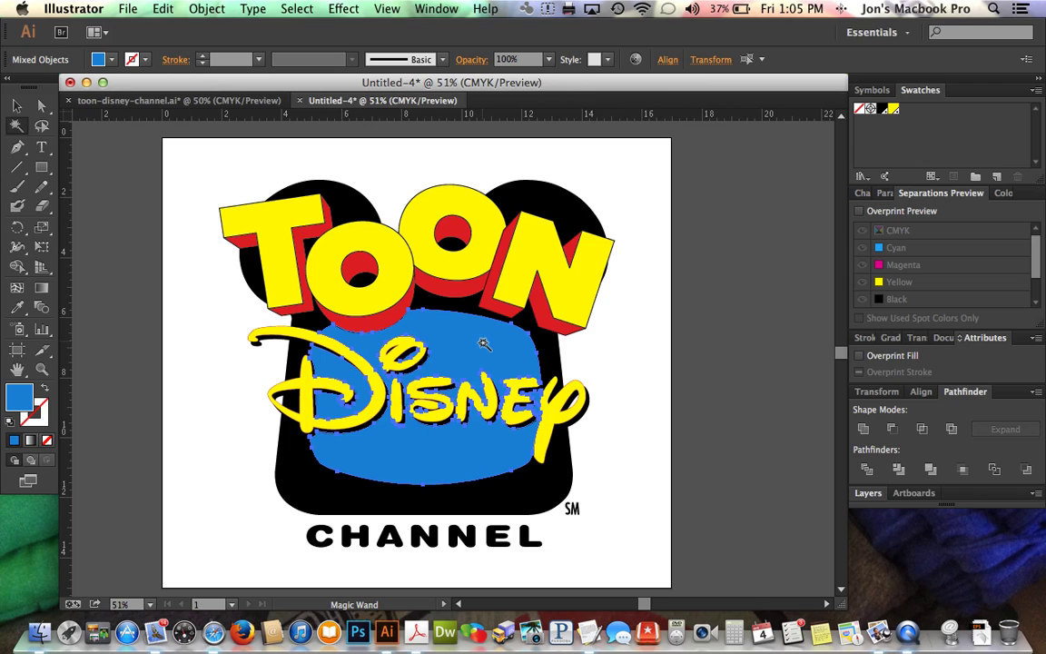
pyautogui.click(999, 178)
pyautogui.write('spot blue')
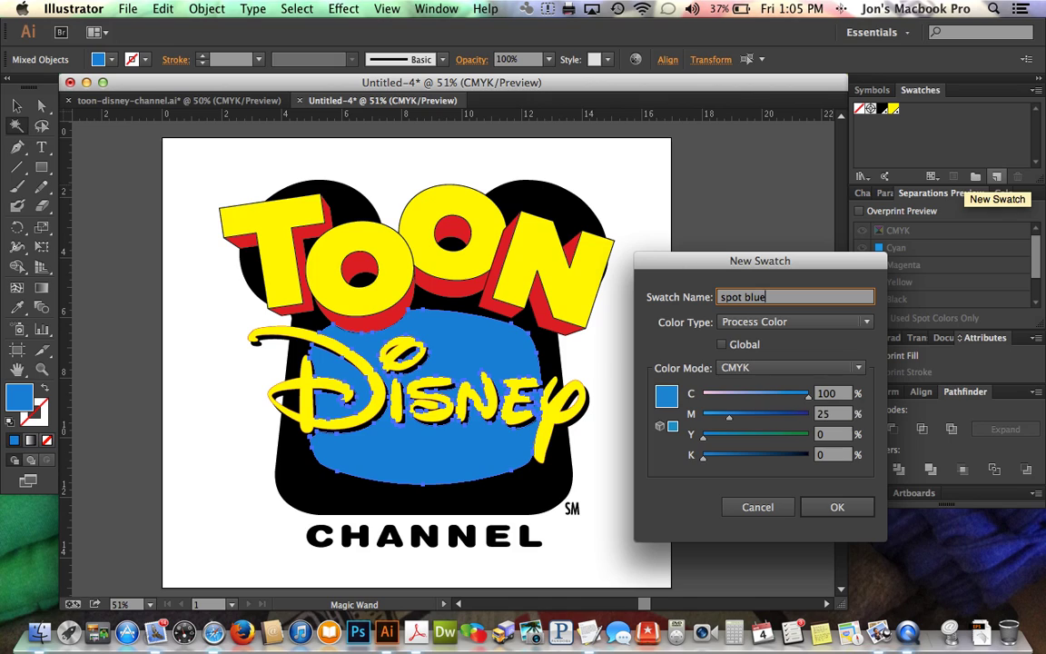
pyautogui.press('Return')
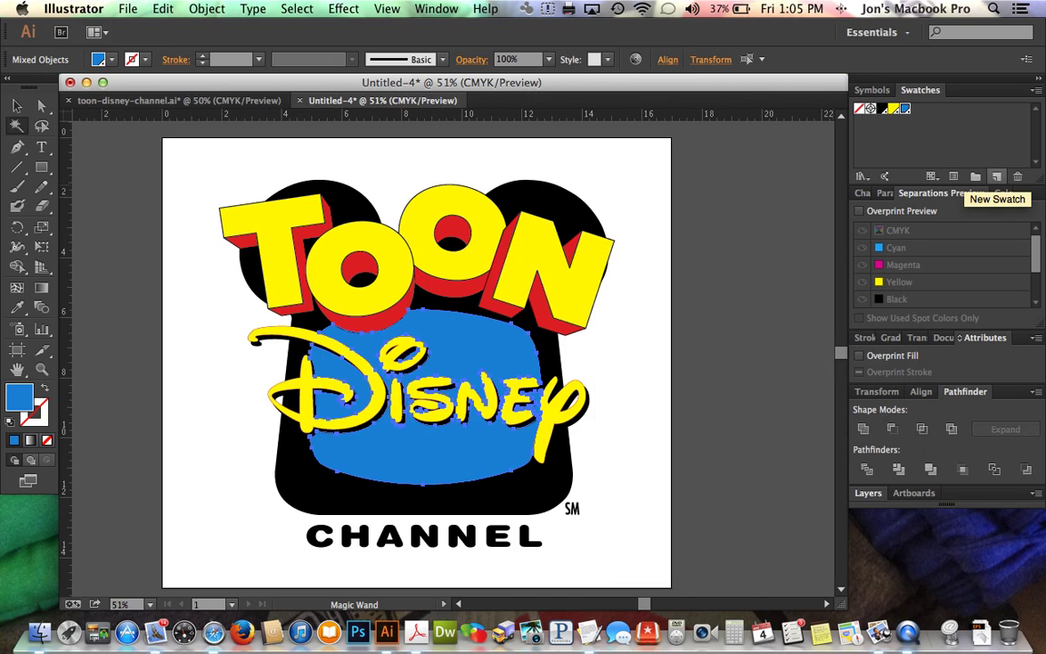
pyautogui.click(684, 314)
# Add a Spot Color swatch named 'spot red' from the logo's red areas.
pyautogui.click(342, 291)
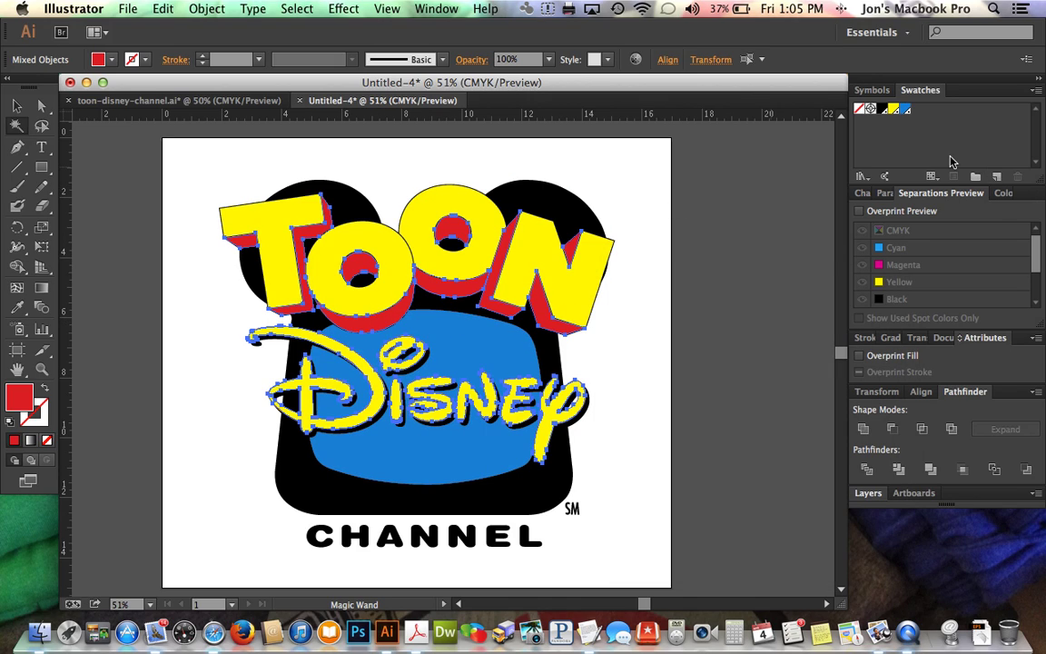
pyautogui.click(996, 176)
pyautogui.write('s')
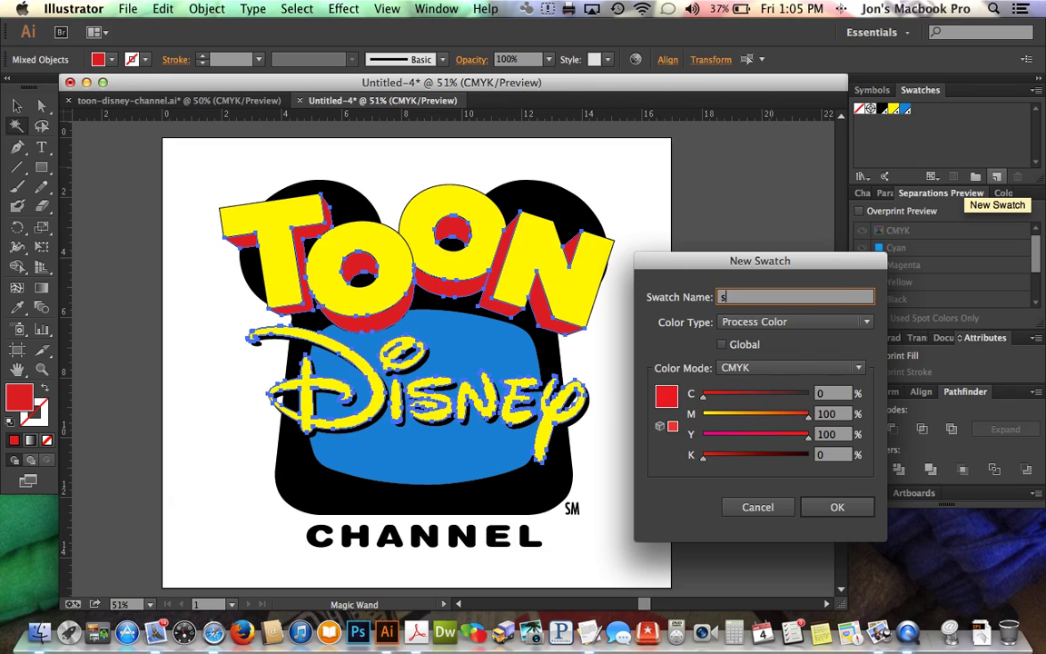
pyautogui.write('pot red')
pyautogui.press('Tab')
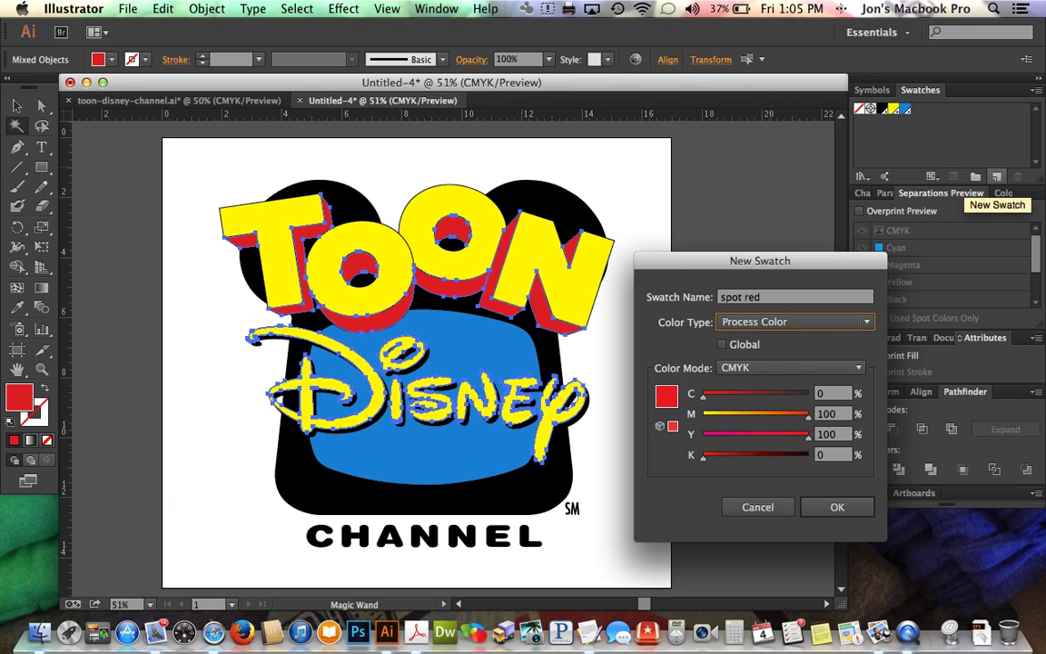
pyautogui.press('Down')
pyautogui.press('Return')
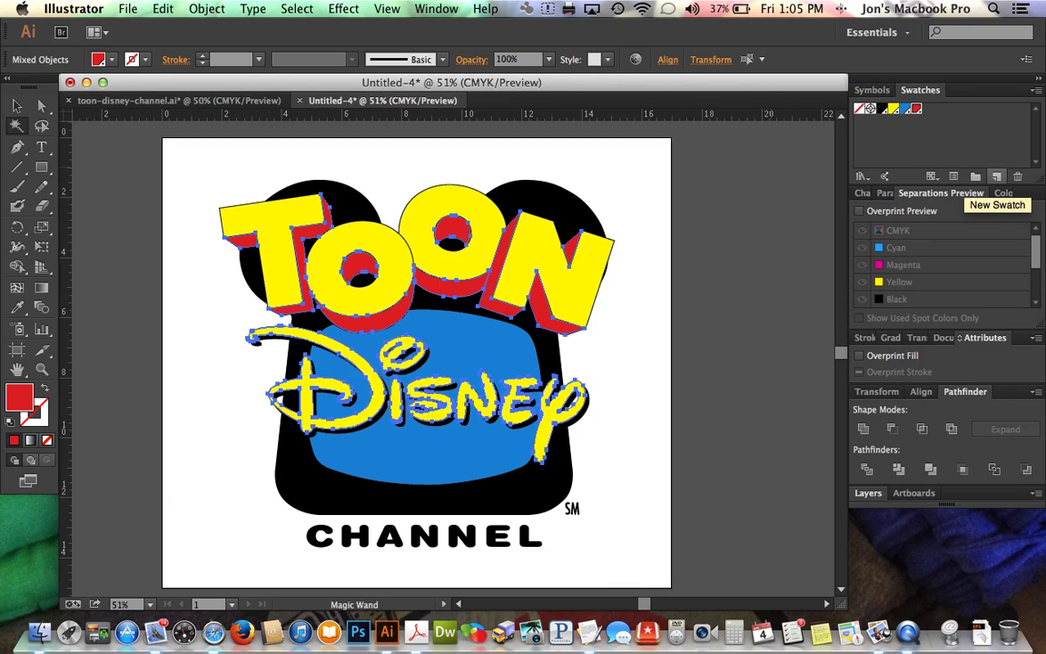
pyautogui.click(626, 267)
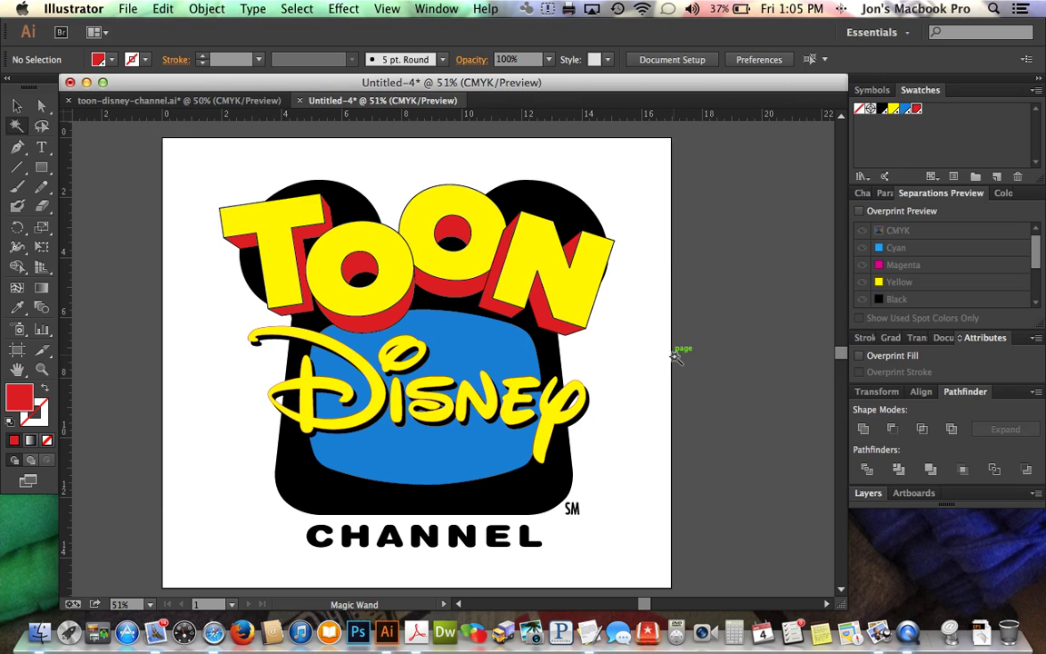
# Show the Separations Preview panel with Overprint Preview enabled, listing CMYK and spot plates.
pyautogui.scroll(-3, 676, 357)
pyautogui.hscroll(-3, 675, 357)
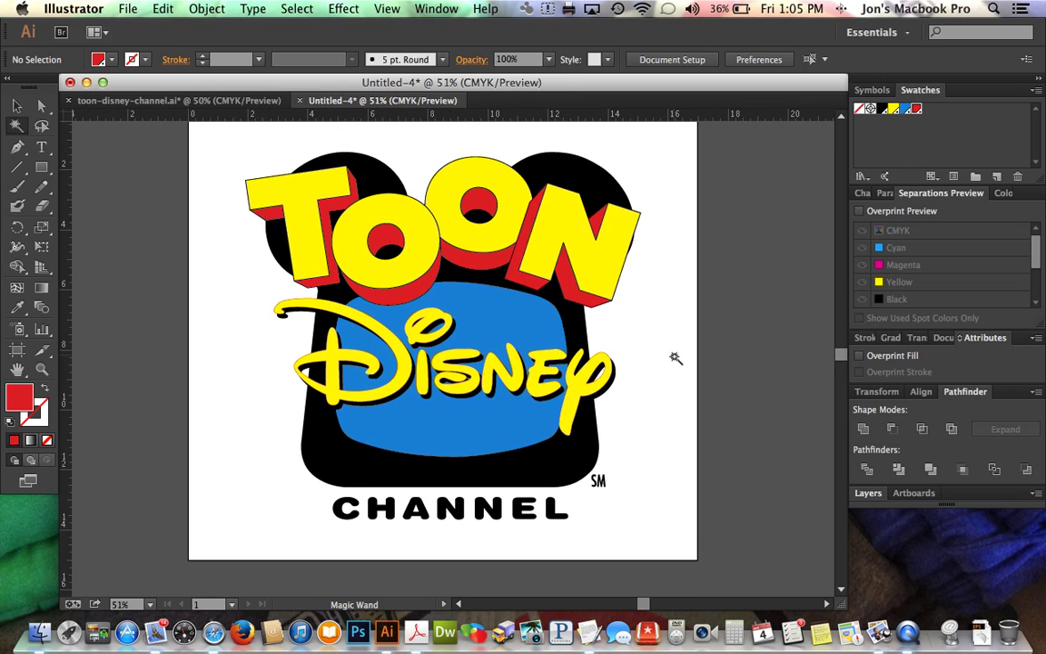
pyautogui.scroll(2, 676, 357)
pyautogui.hscroll(1, 675, 357)
pyautogui.click(438, 9)
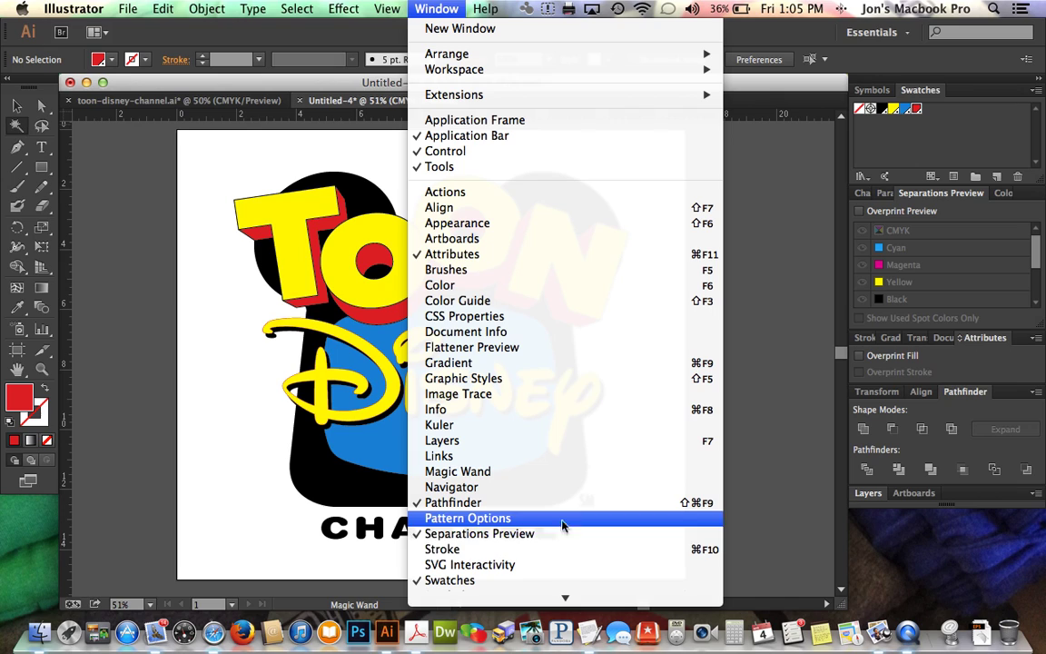
pyautogui.click(672, 533)
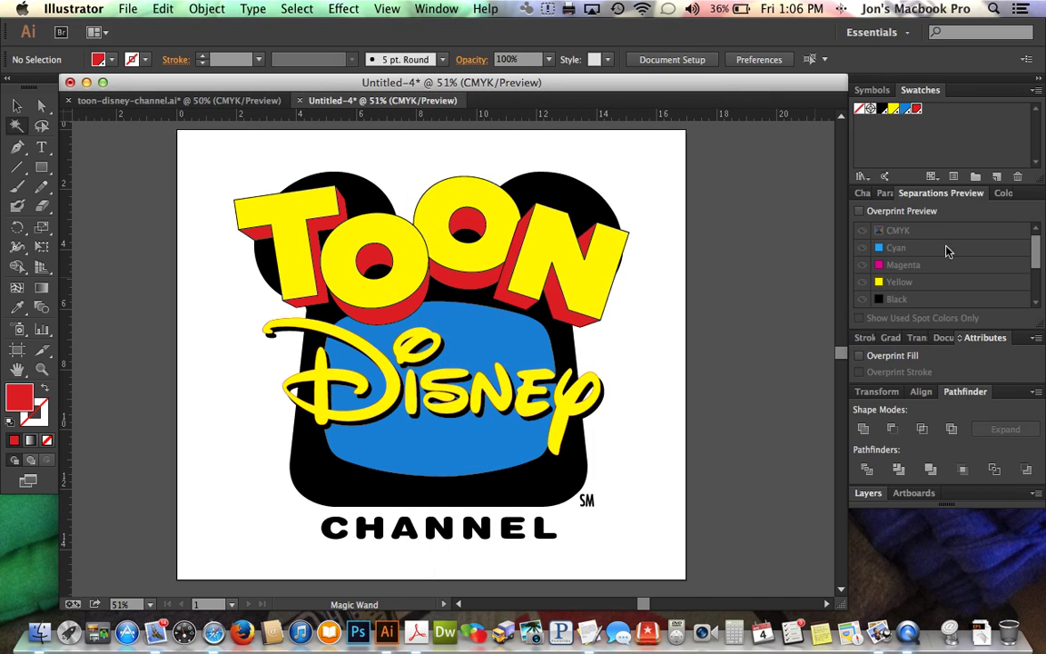
pyautogui.click(860, 211)
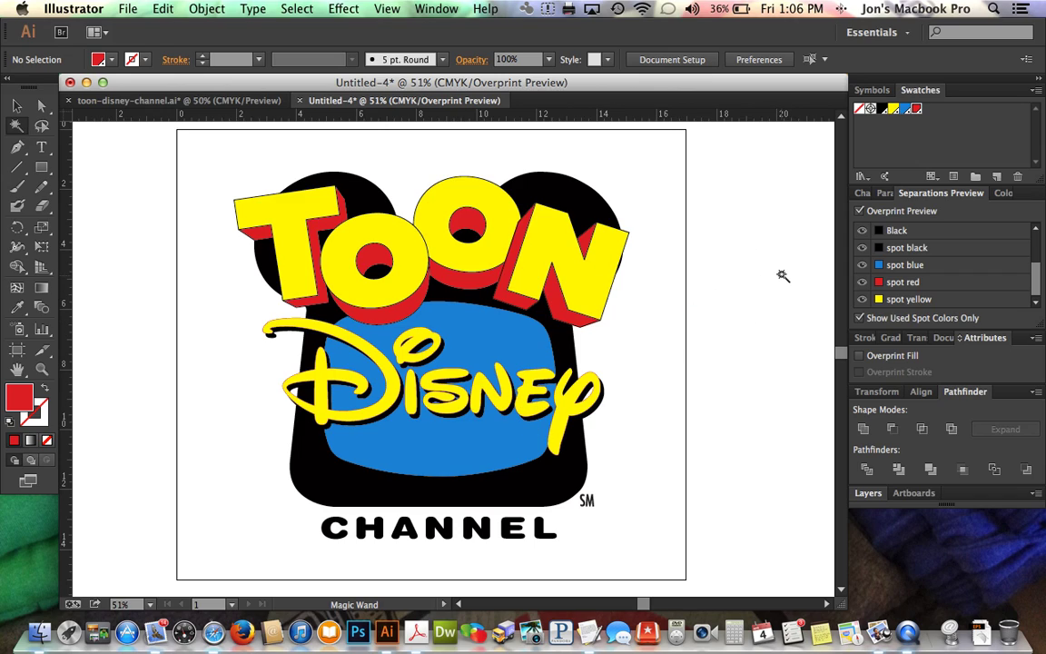
pyautogui.scroll(4, 872, 254)
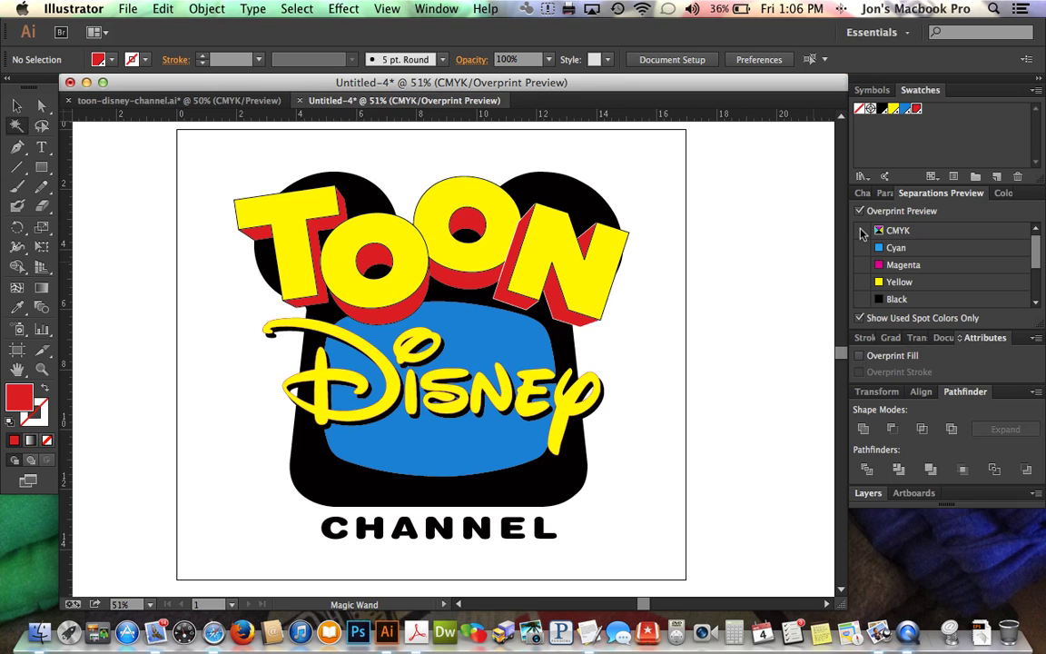
# Zoom in and inspect the red shapes and the dark edge path's black swatch, toggling Overprint Preview.
pyautogui.press('super+1')
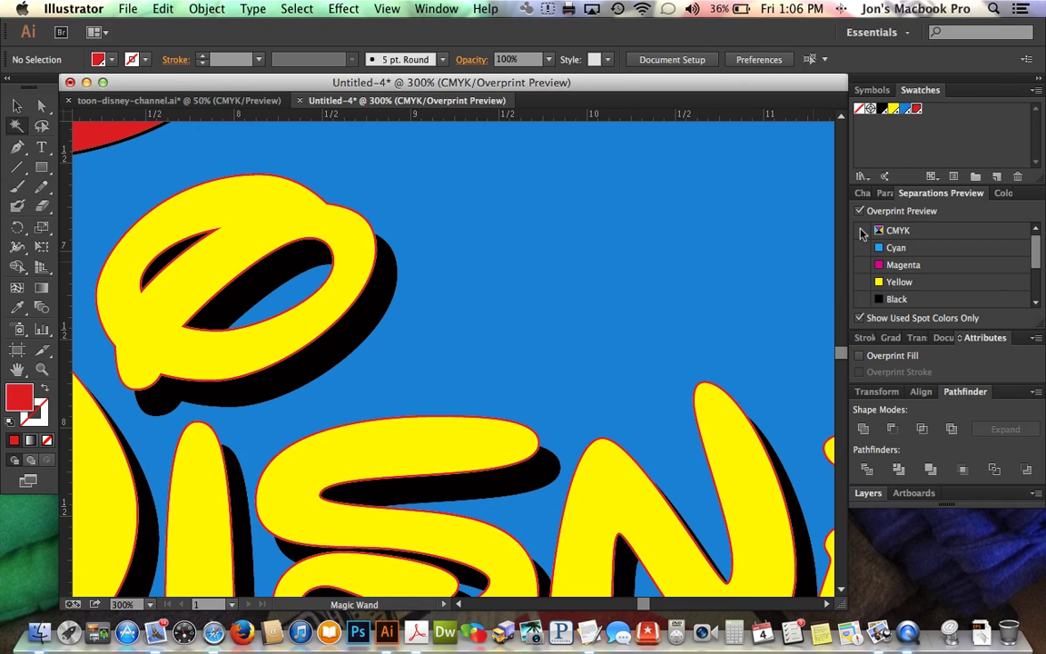
pyautogui.scroll(6, 538, 208)
pyautogui.hscroll(3, 537, 207)
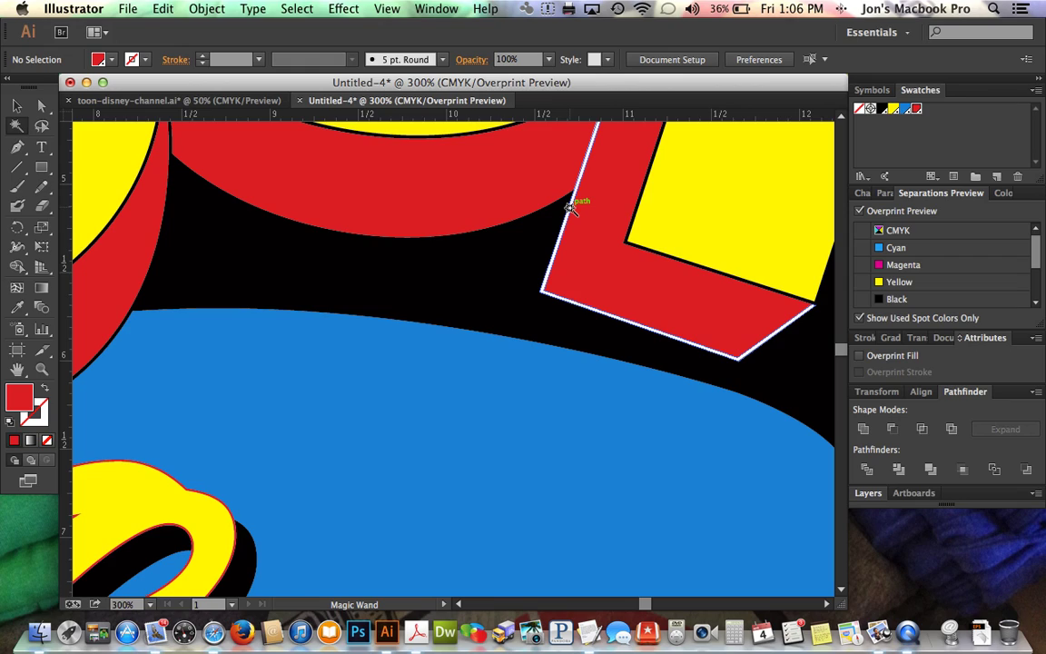
pyautogui.click(567, 203)
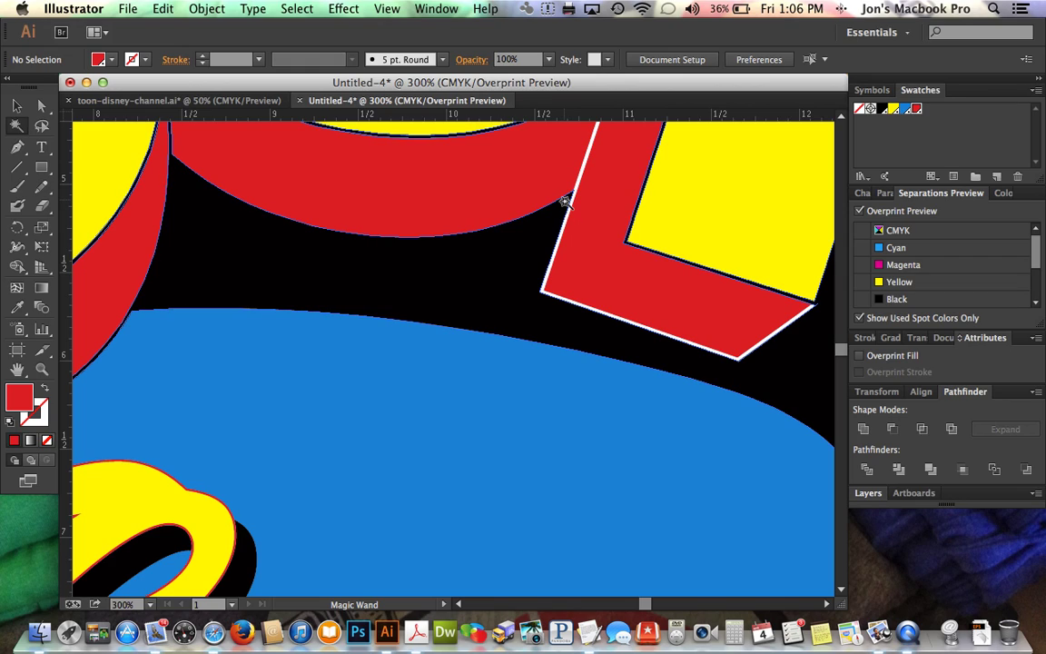
pyautogui.press('super+shift+a')
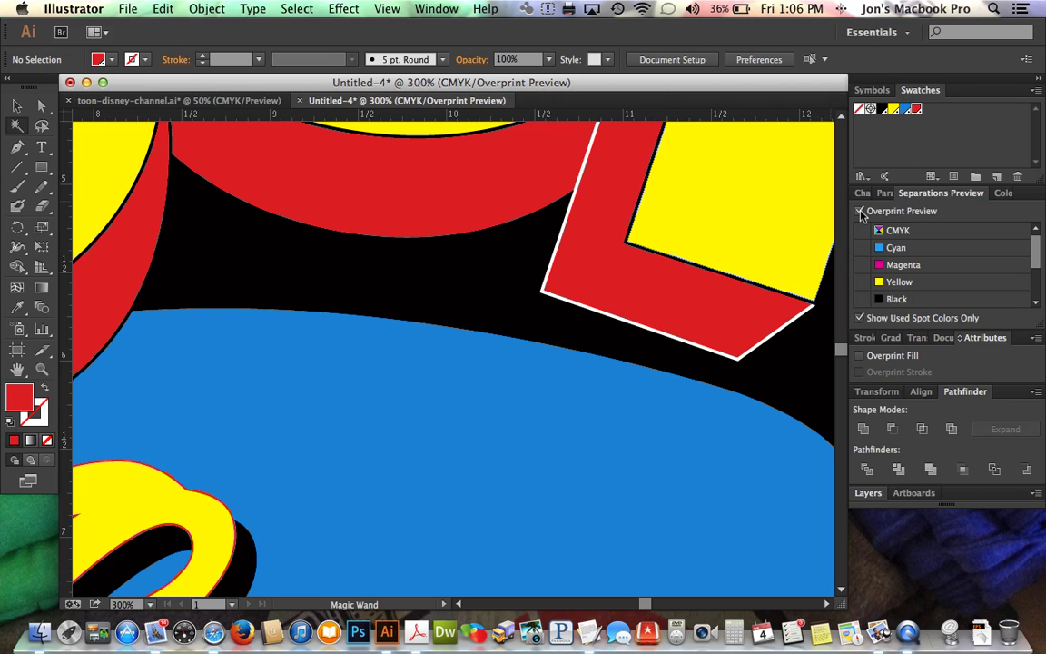
pyautogui.click(860, 211)
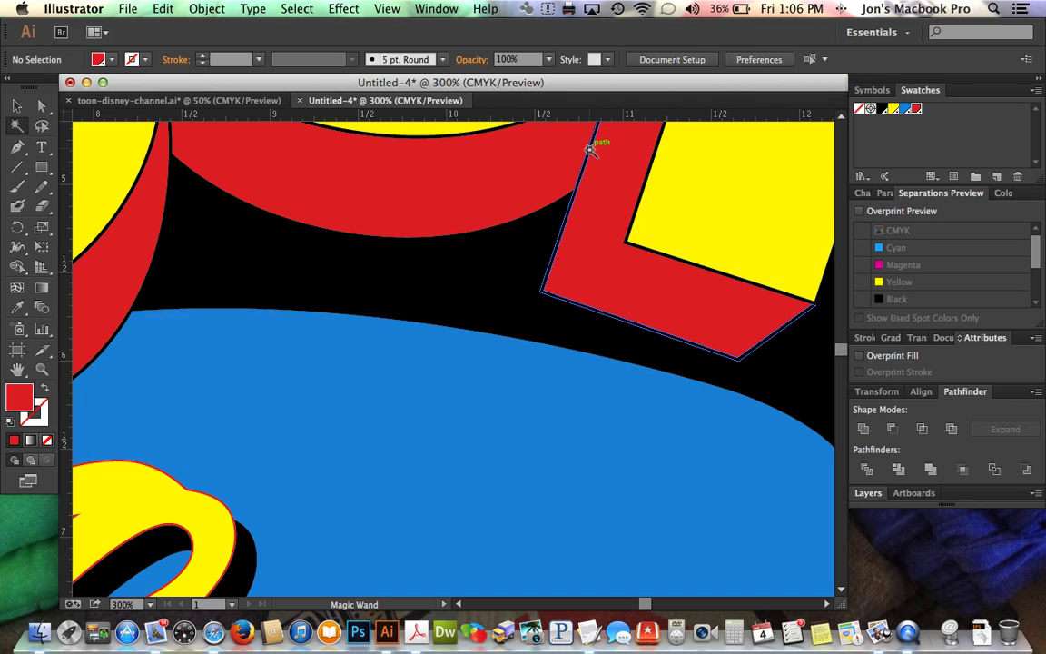
pyautogui.click(591, 148)
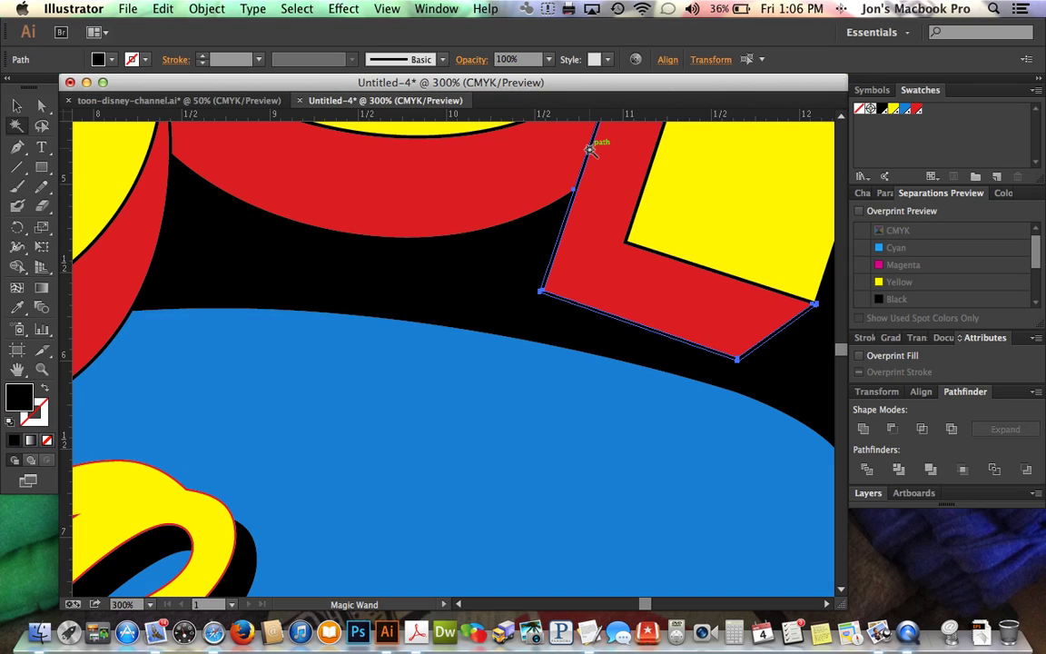
pyautogui.click(881, 110)
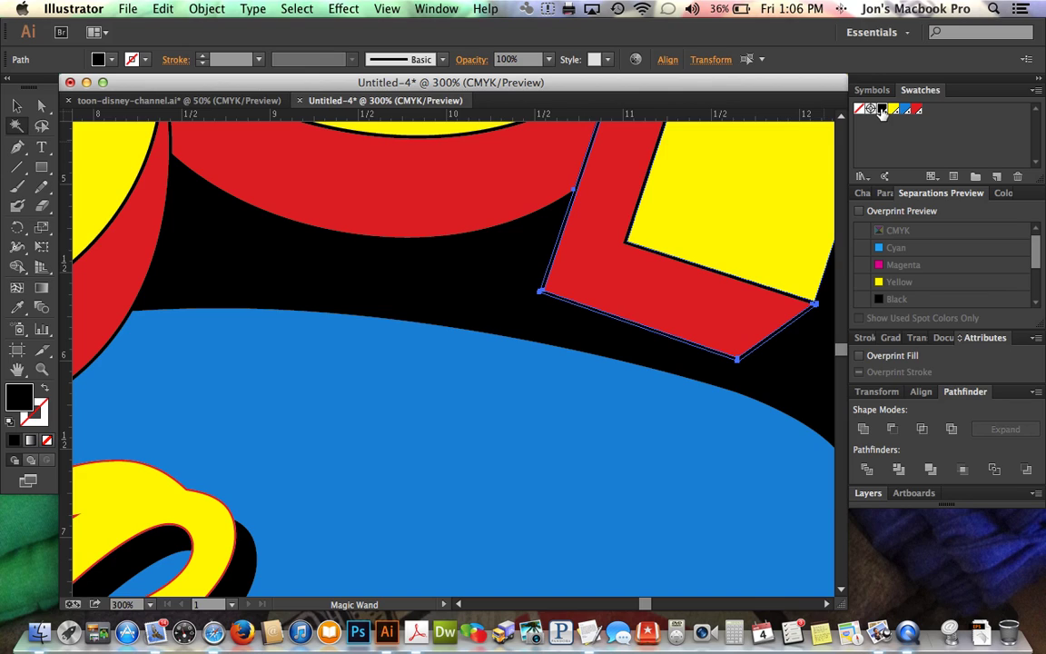
pyautogui.click(880, 214)
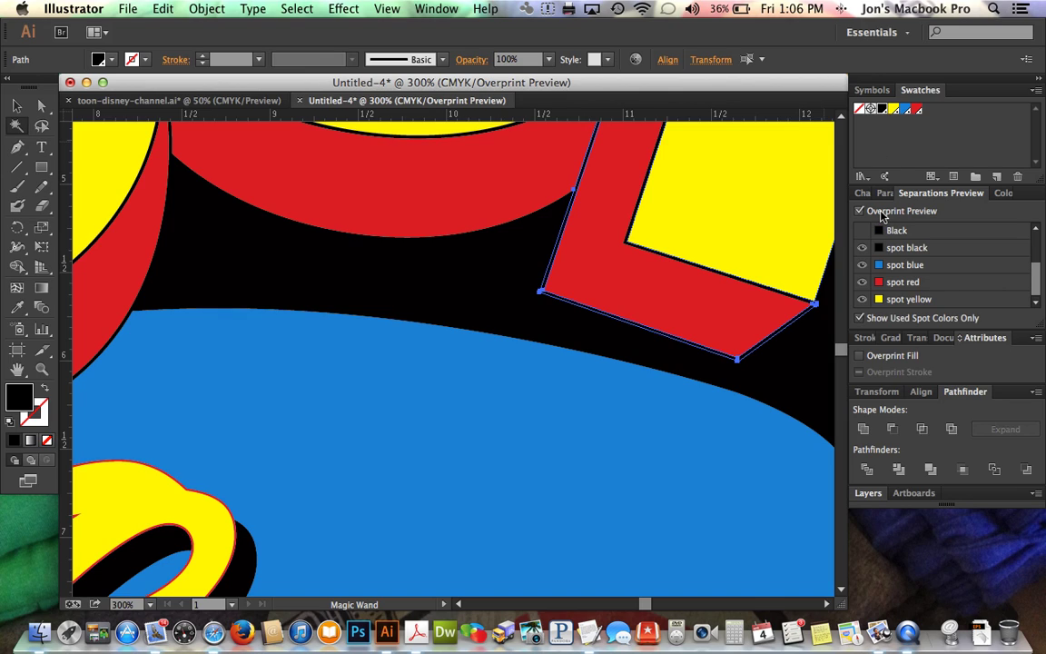
# Hide the process CMYK plates in Separations Preview and zoom out to the whole logo.
pyautogui.press('super+minus')
pyautogui.scroll(3, 872, 232)
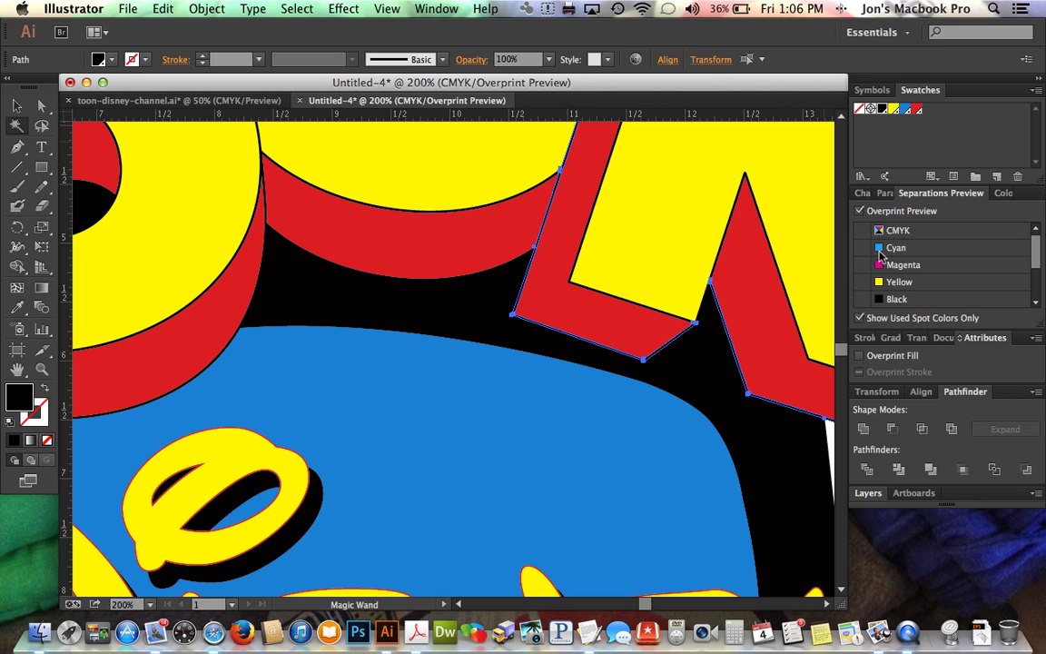
pyautogui.click(863, 232)
pyautogui.press('super+minus')
pyautogui.press('super+minus')
# Hide the spot red, spot blue and spot black plates to check what each prints.
pyautogui.click(696, 296)
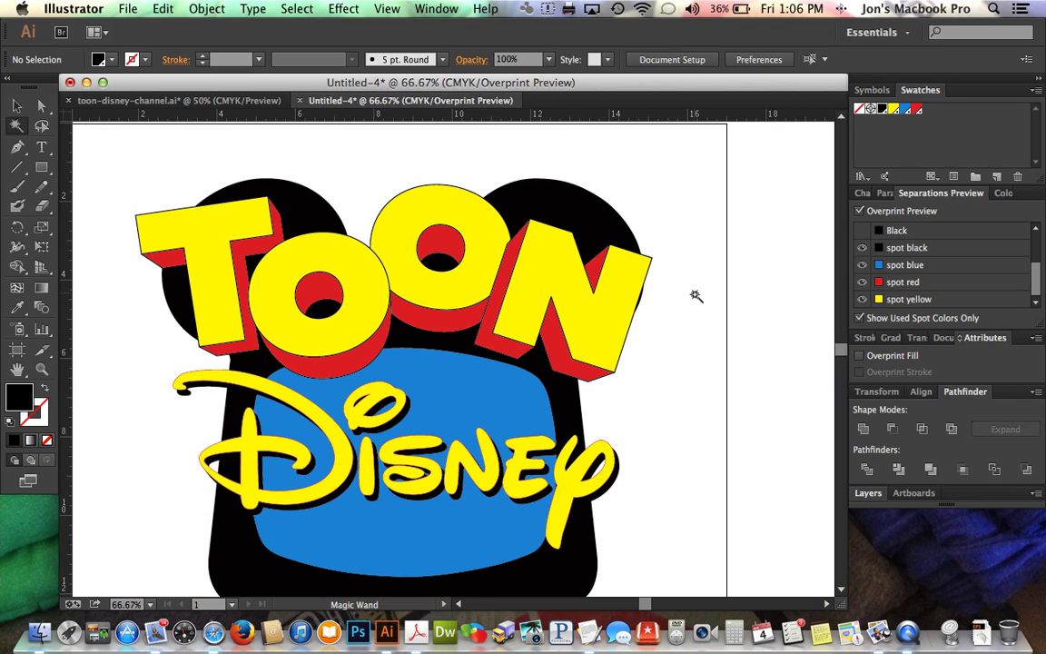
pyautogui.hscroll(-3, 696, 296)
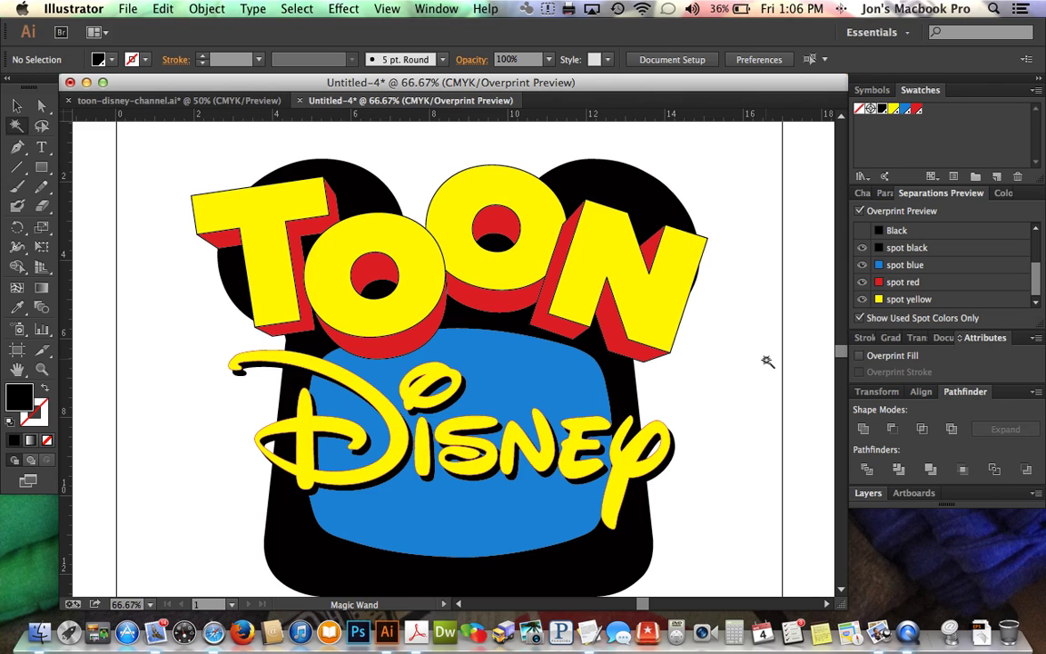
pyautogui.press('super+minus')
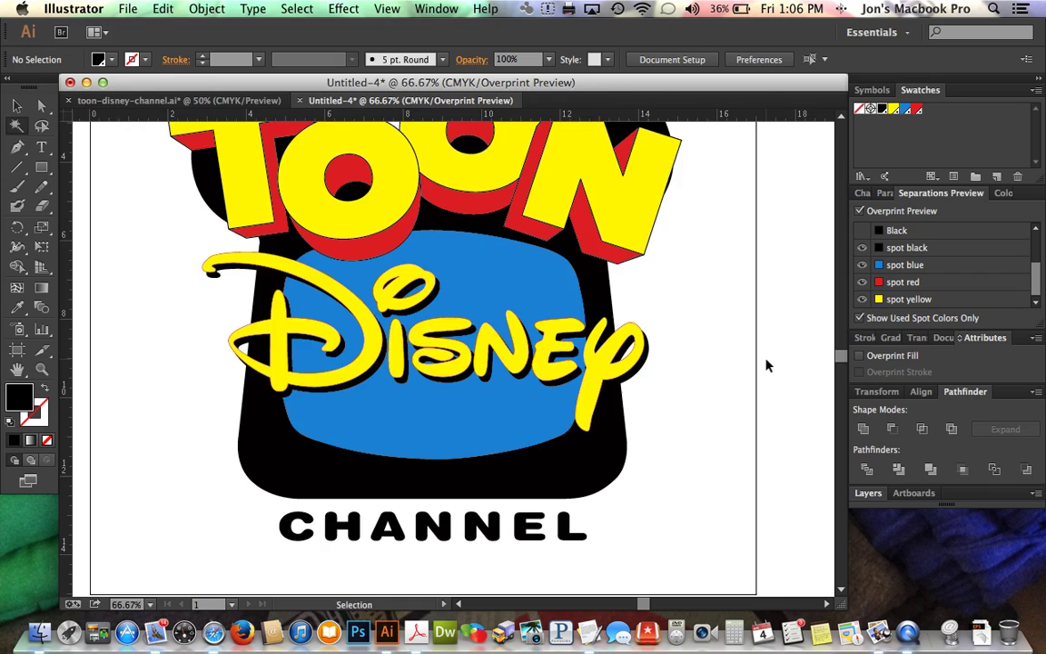
pyautogui.click(863, 283)
pyautogui.click(863, 265)
pyautogui.click(863, 249)
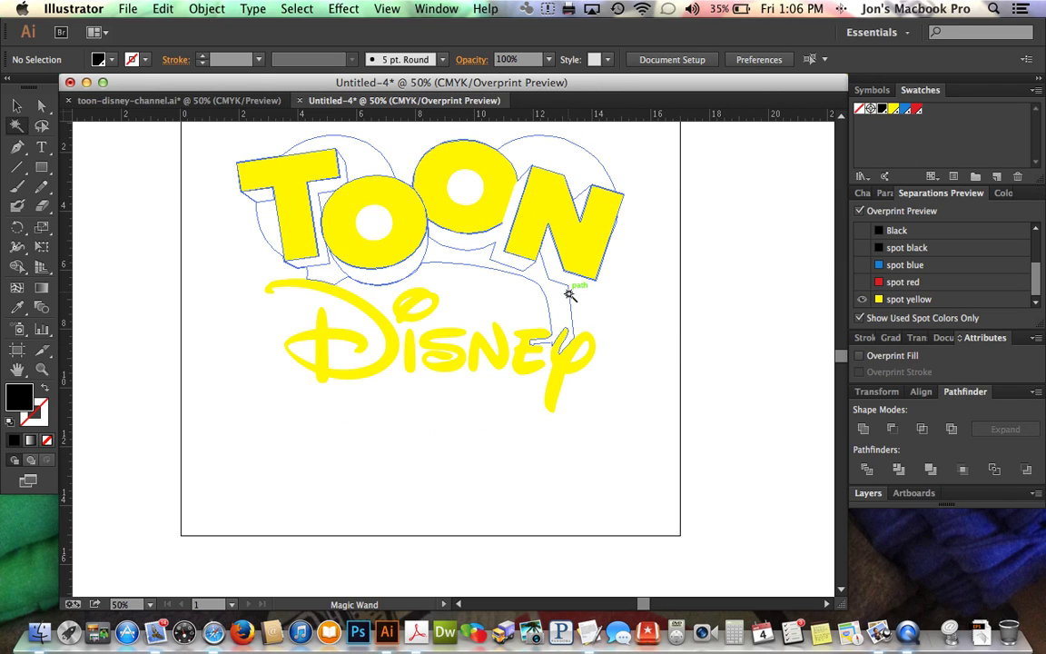
pyautogui.scroll(3, 569, 292)
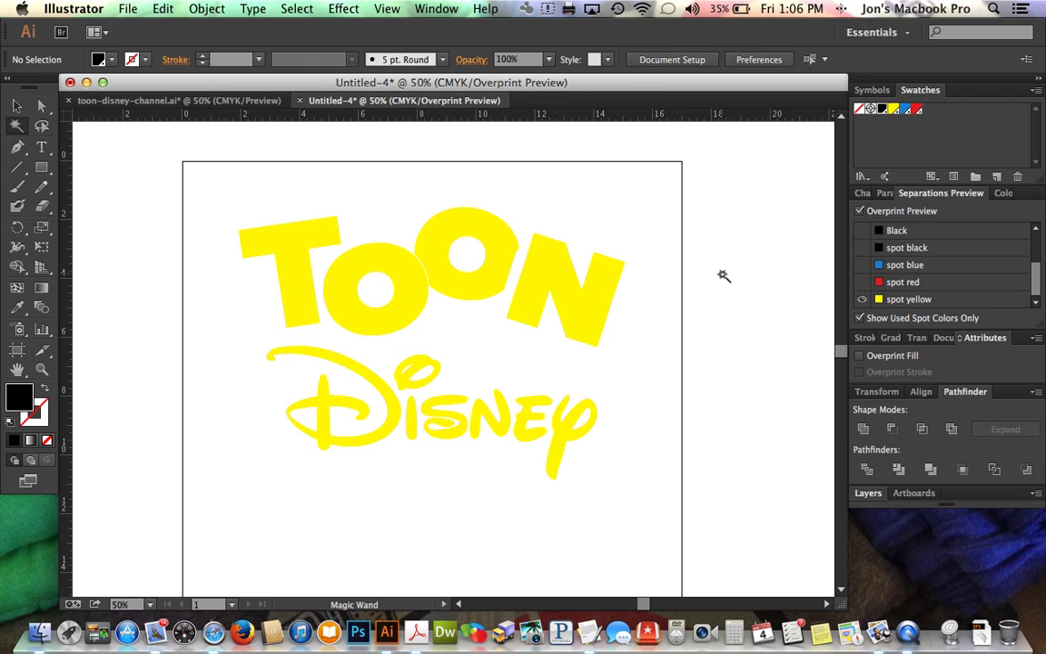
# Turn the spot red, spot blue and spot black plates back on.
pyautogui.click(862, 284)
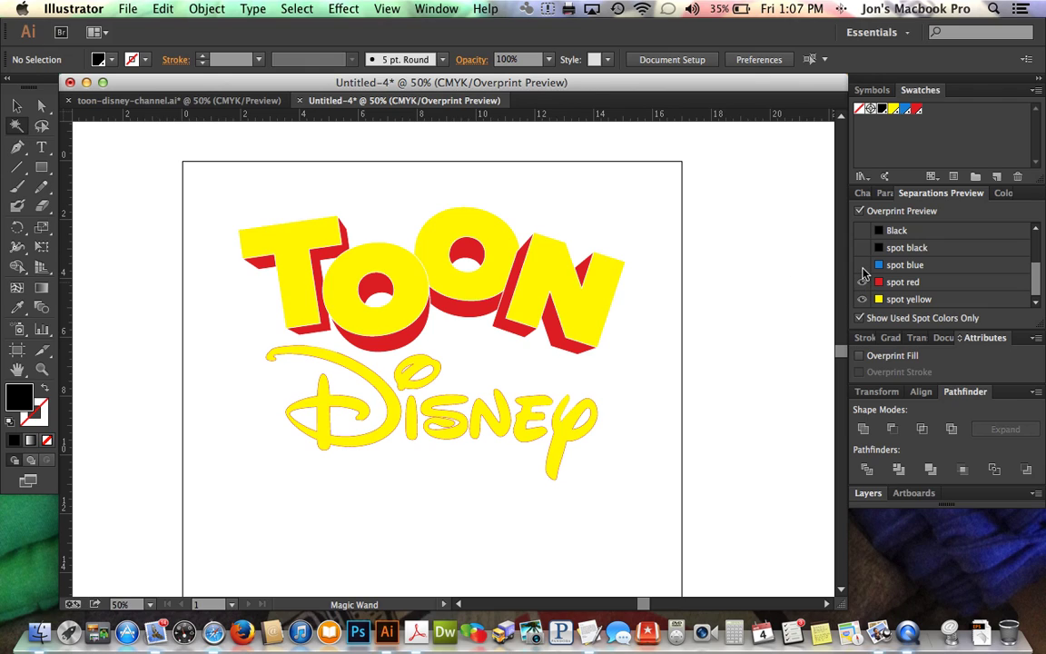
pyautogui.click(862, 265)
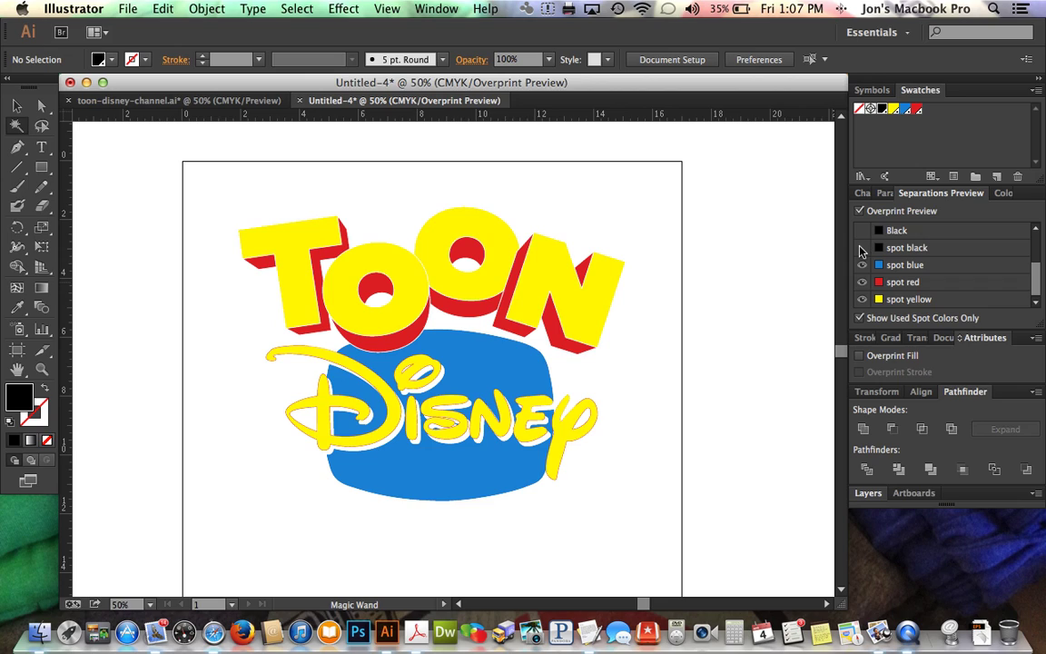
pyautogui.click(862, 248)
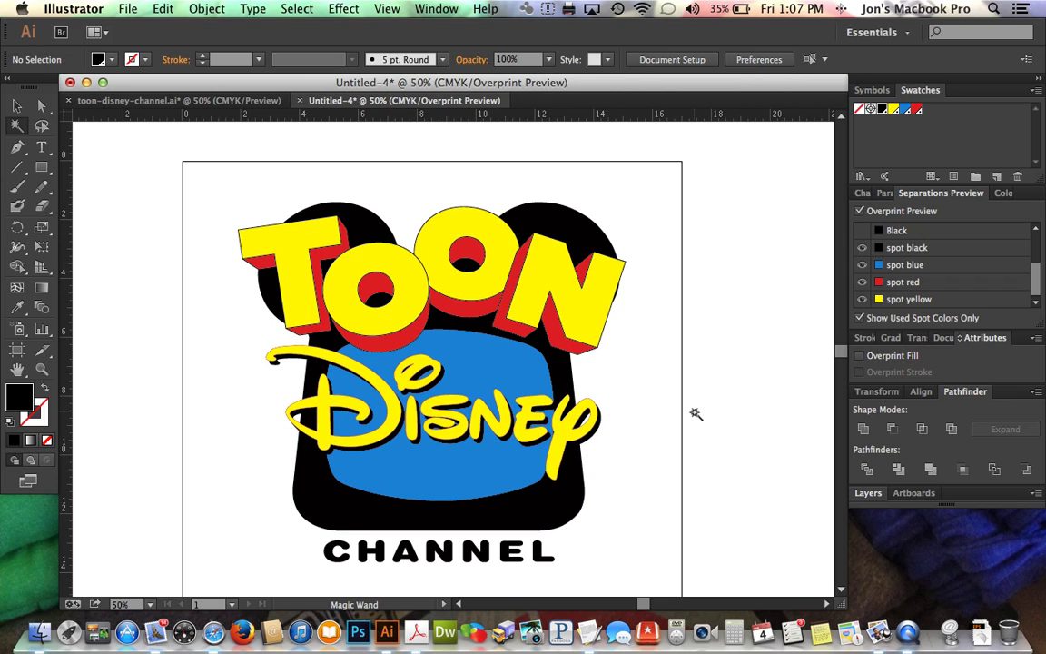
pyautogui.scroll(-1, 696, 414)
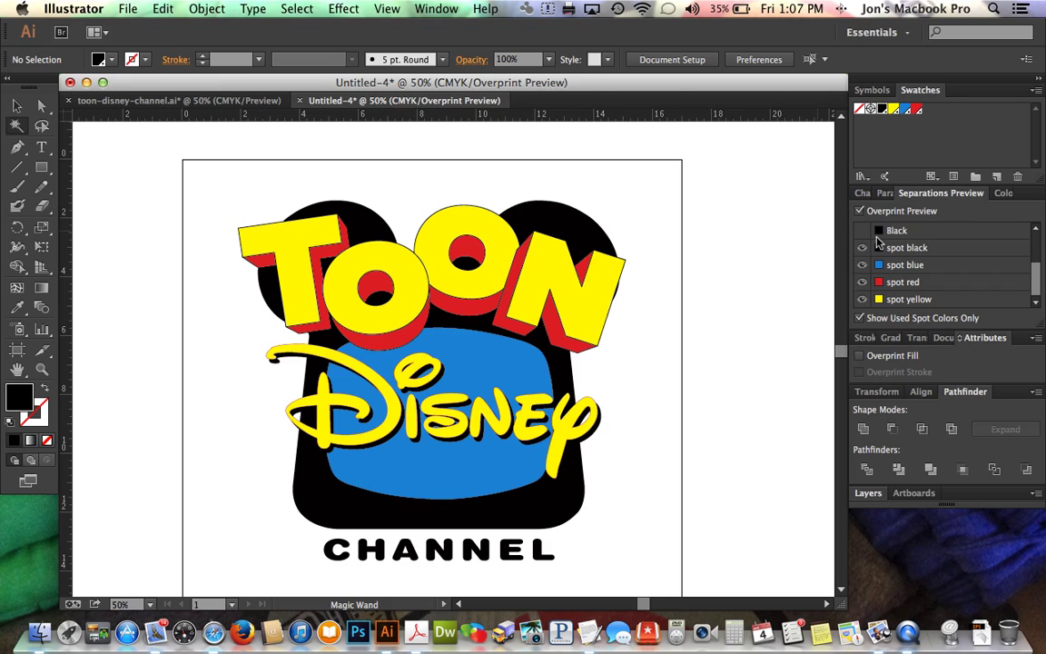
# After undoing a stray group, select all the logo artwork and save its colours as colour group 'disney toon'.
pyautogui.click(977, 178)
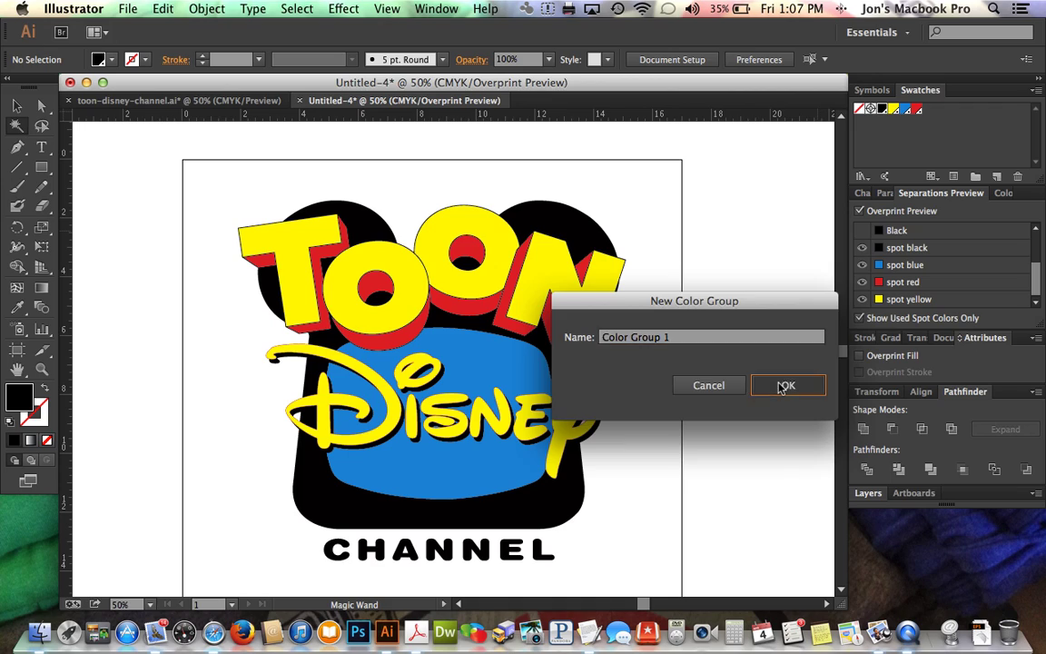
pyautogui.click(781, 384)
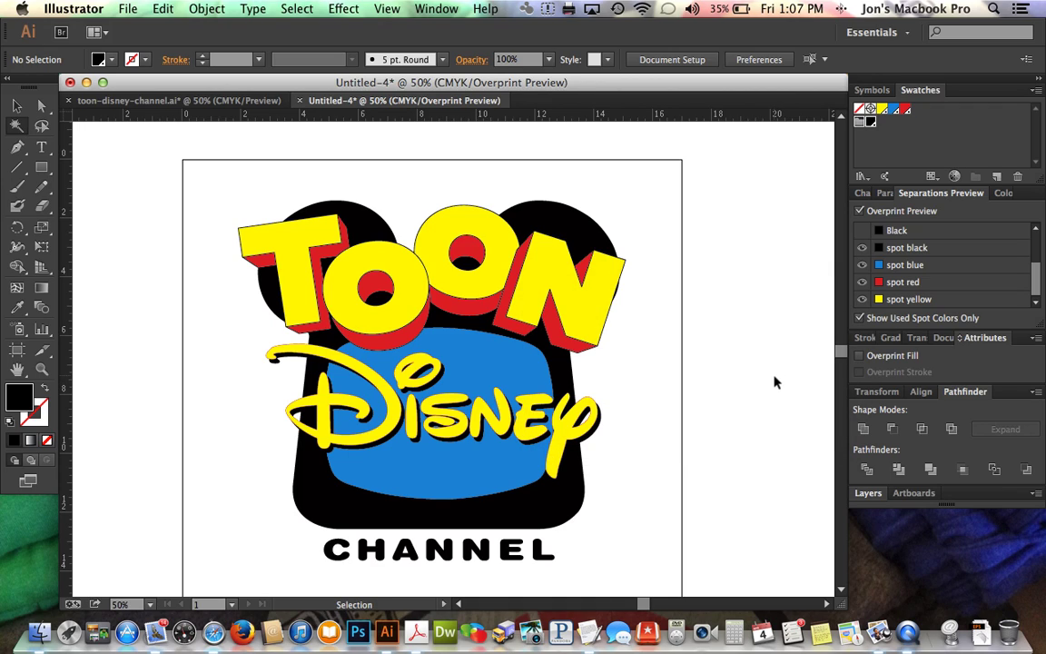
pyautogui.press('super+z')
pyautogui.press('super+a')
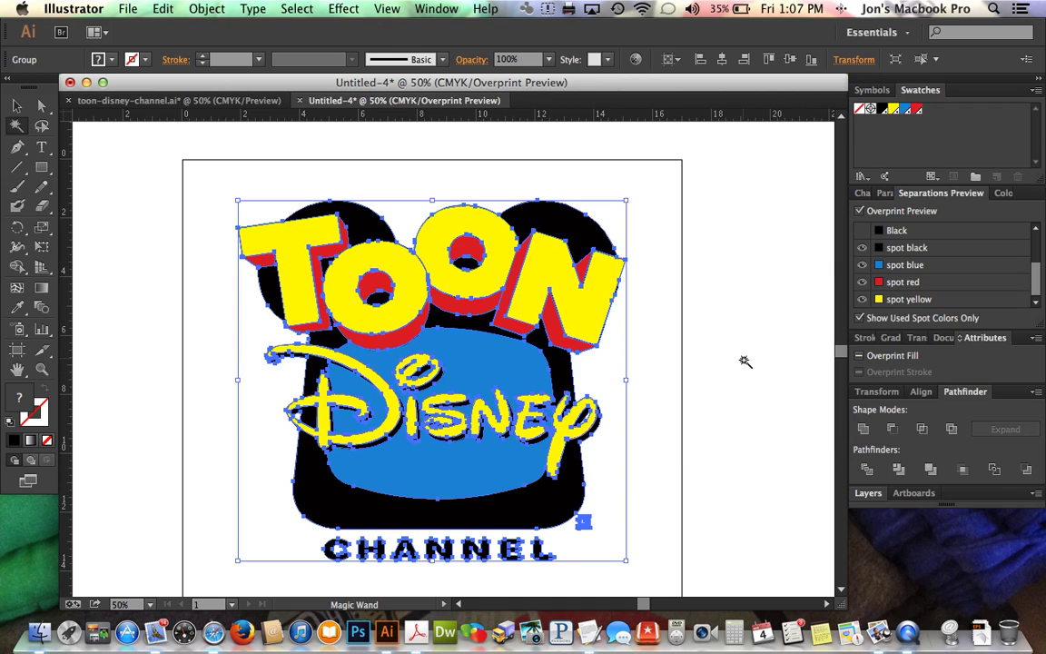
pyautogui.click(976, 177)
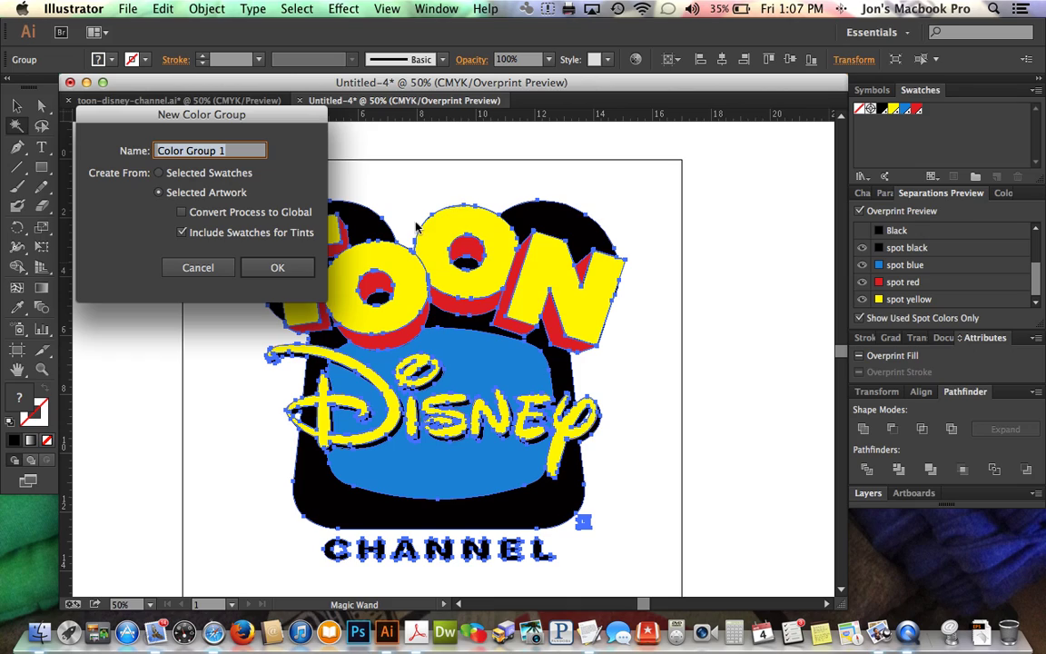
pyautogui.write('dis')
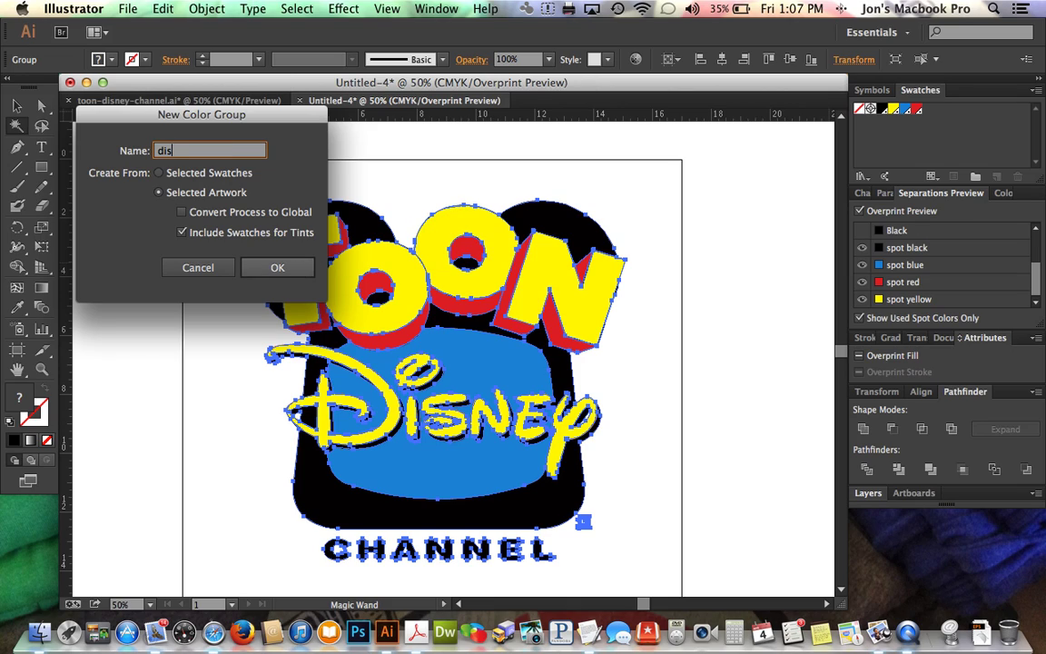
pyautogui.write('ney toon')
pyautogui.press('Return')
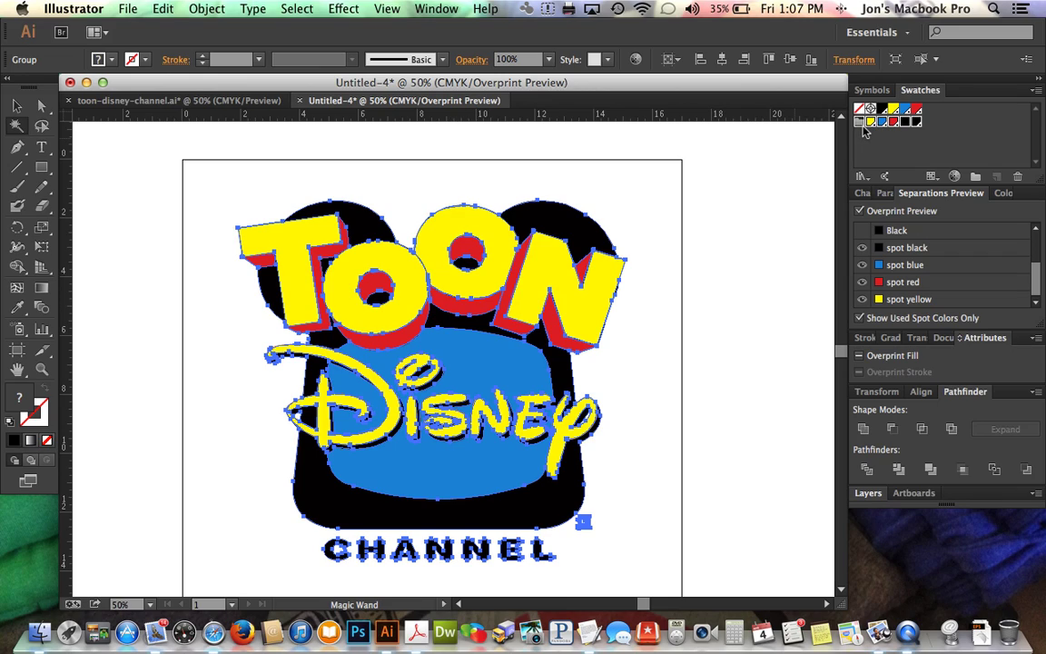
# Recolour the artwork limited to PANTONE+ Solid Uncoated, saving the changes to the disney toon group.
pyautogui.click(955, 177)
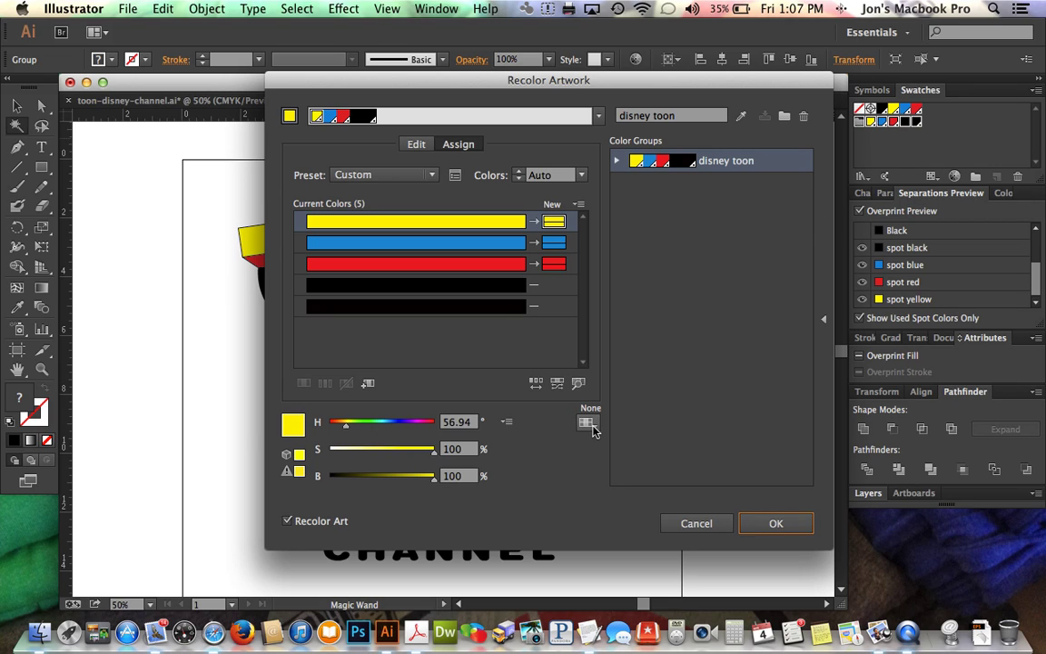
pyautogui.click(587, 423)
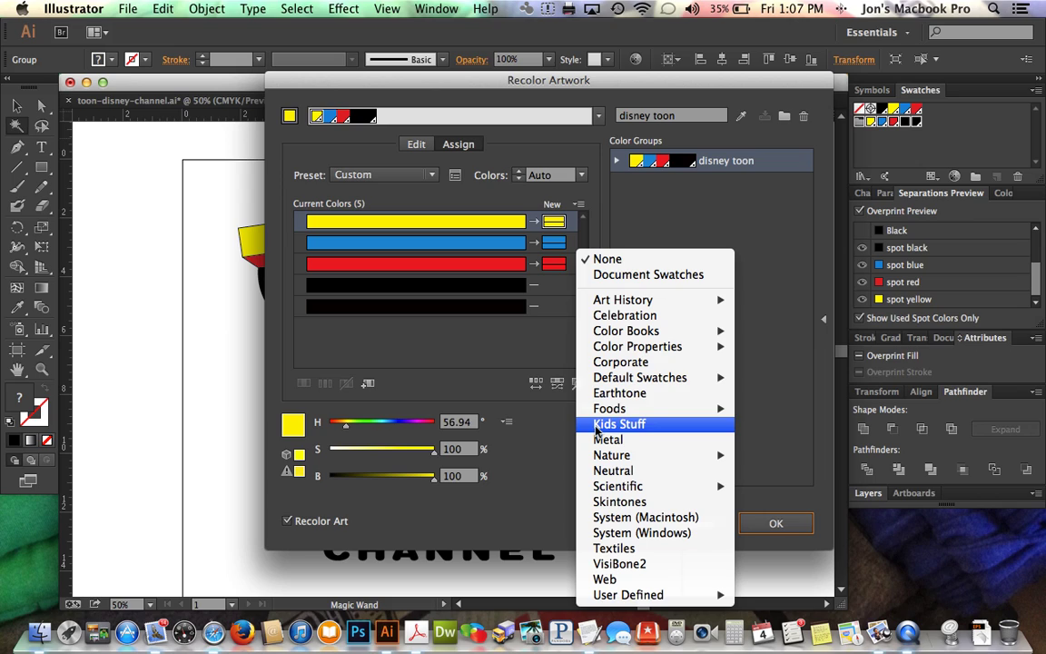
pyautogui.moveTo(622, 336)
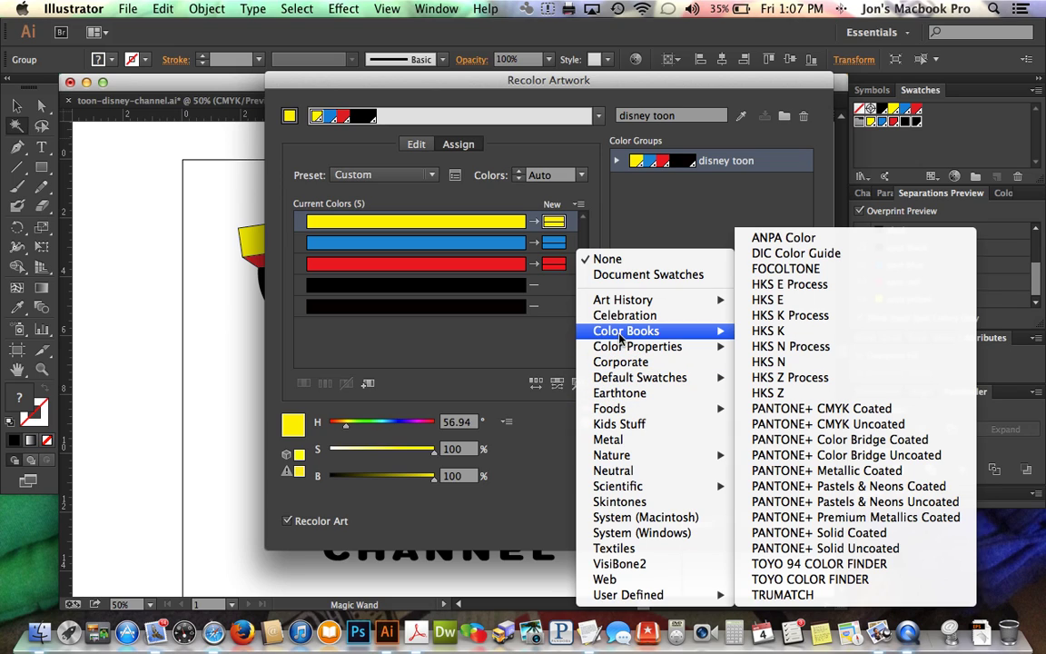
pyautogui.click(815, 548)
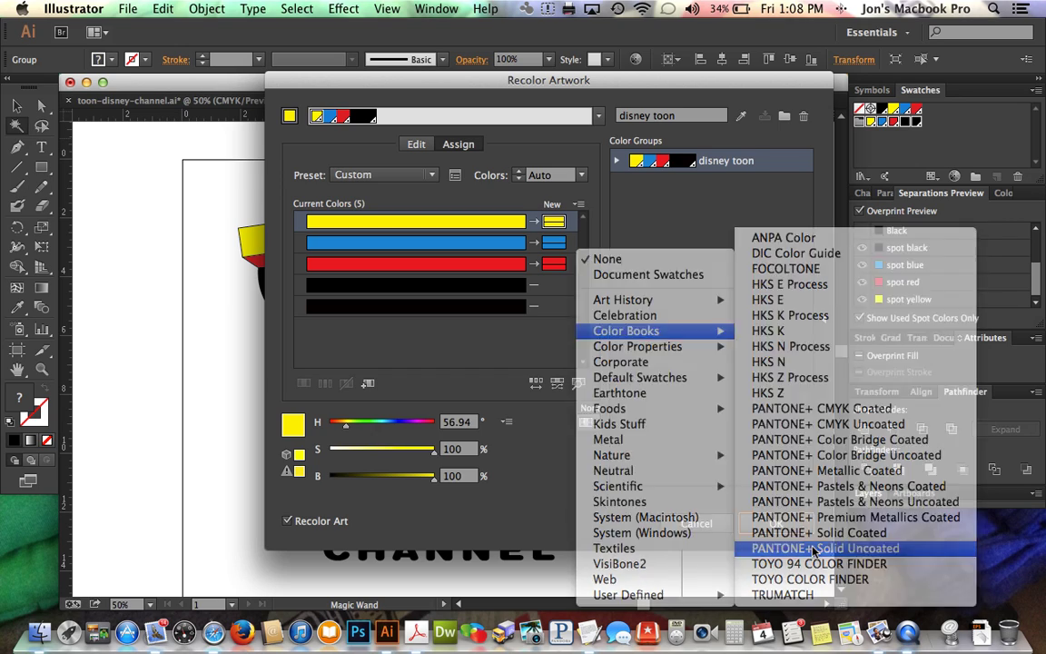
pyautogui.click(778, 524)
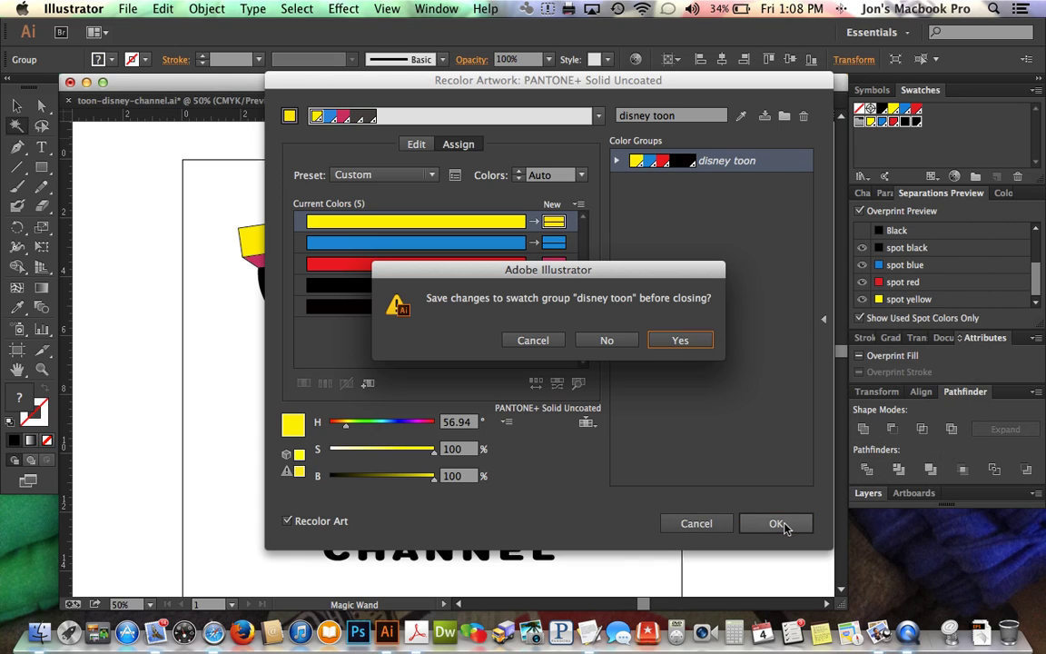
pyautogui.click(681, 340)
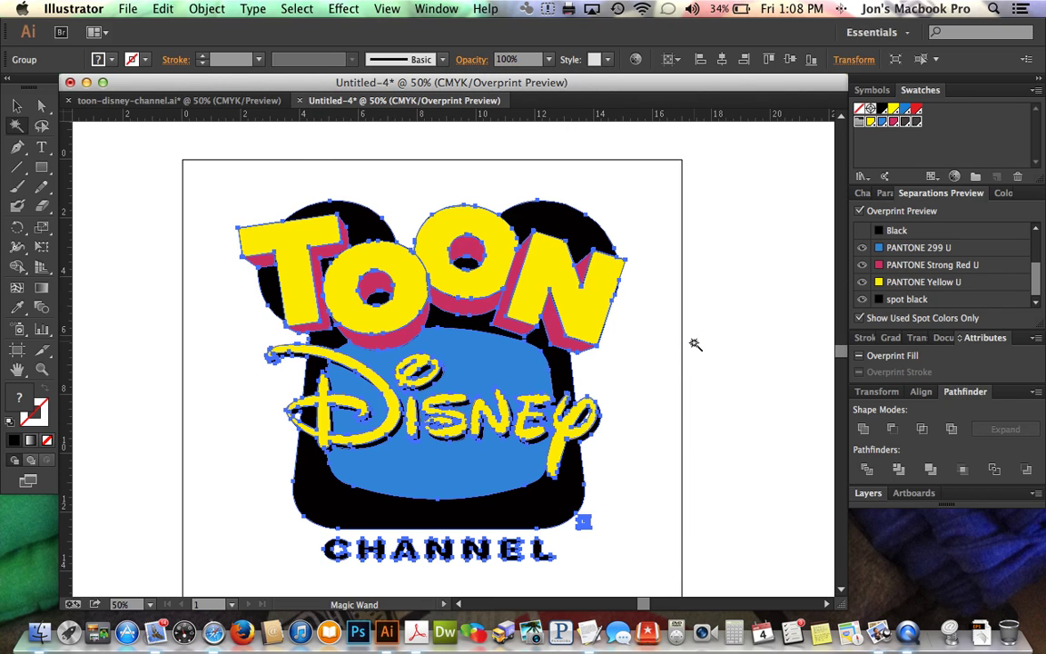
pyautogui.click(682, 360)
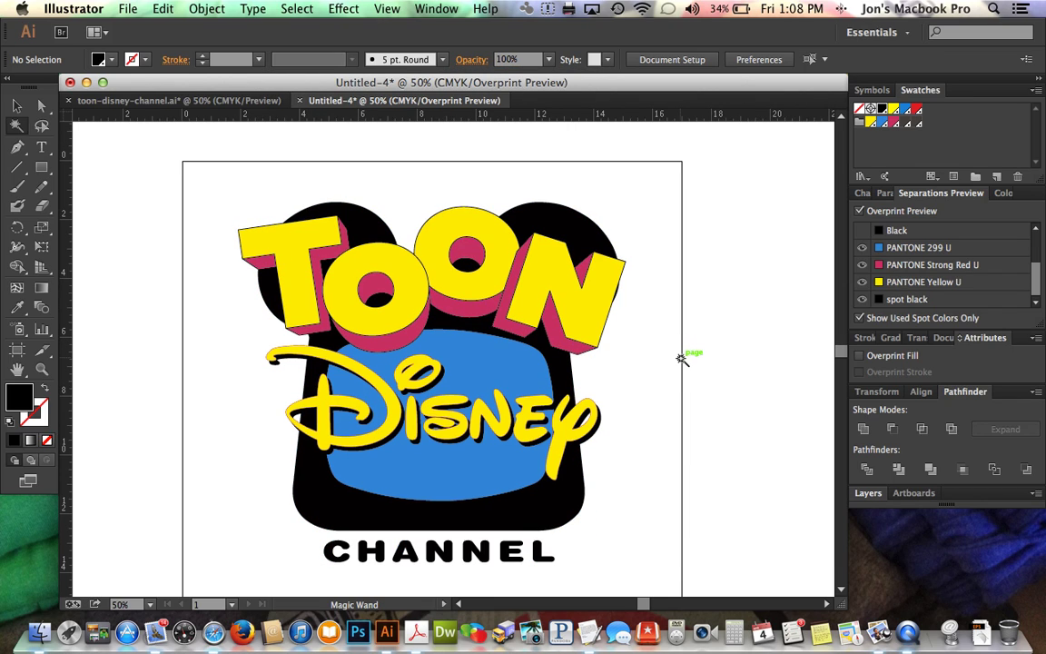
pyautogui.scroll(-2, 682, 357)
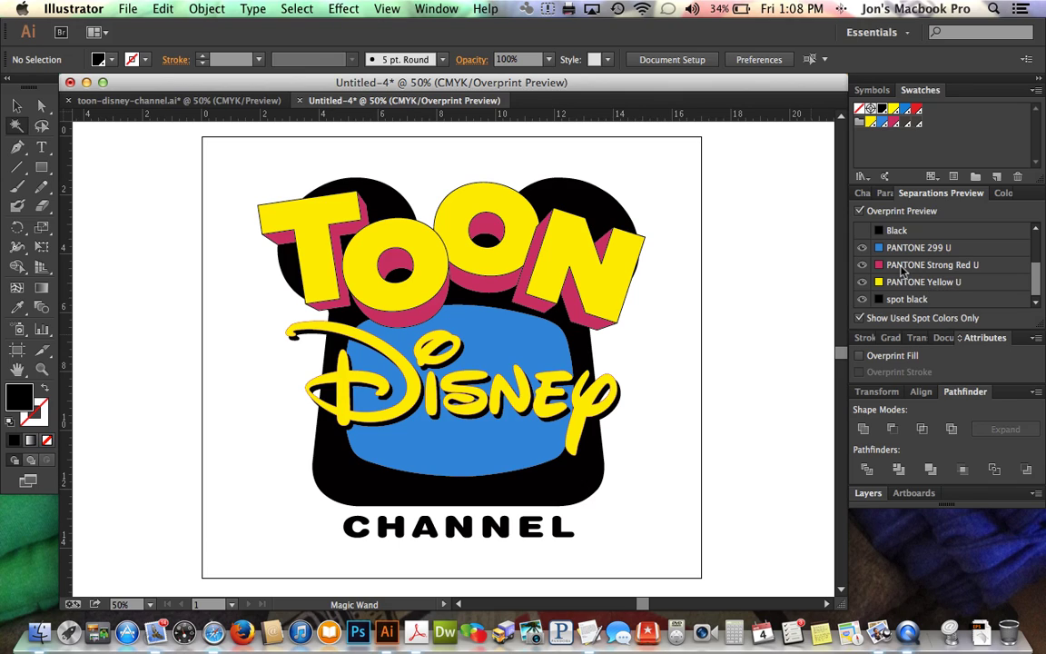
# Undo the PANTONE recolouring, toggle Outline view off and on, and turn on Overprint Preview.
pyautogui.press('super')
pyautogui.press('super+z')
pyautogui.click(742, 257)
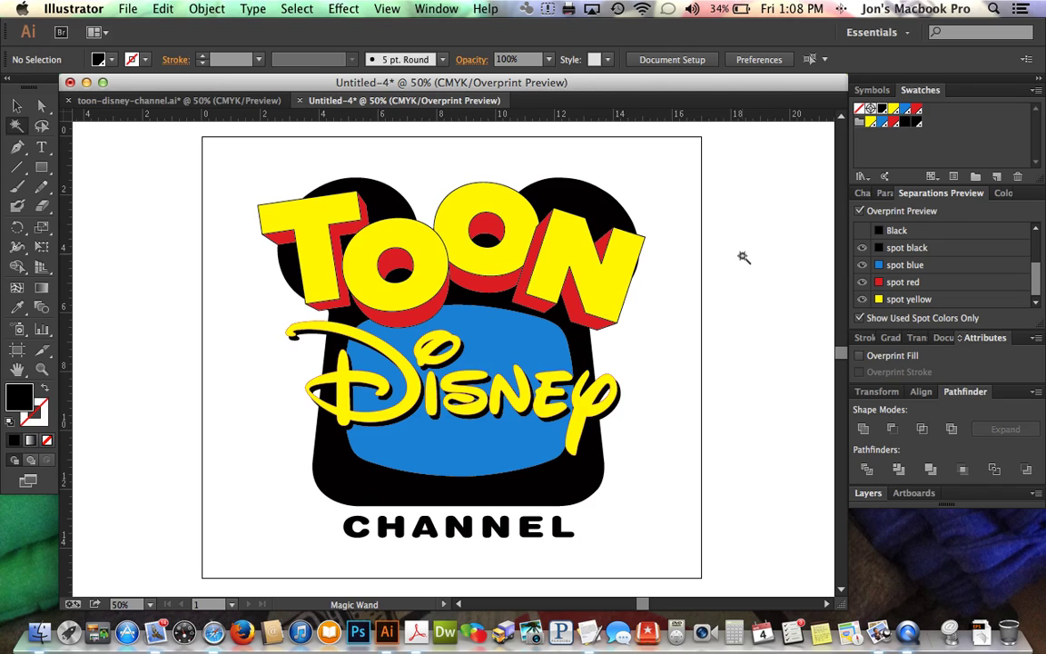
pyautogui.hscroll(2, 743, 257)
pyautogui.press('v')
pyautogui.press('super+y')
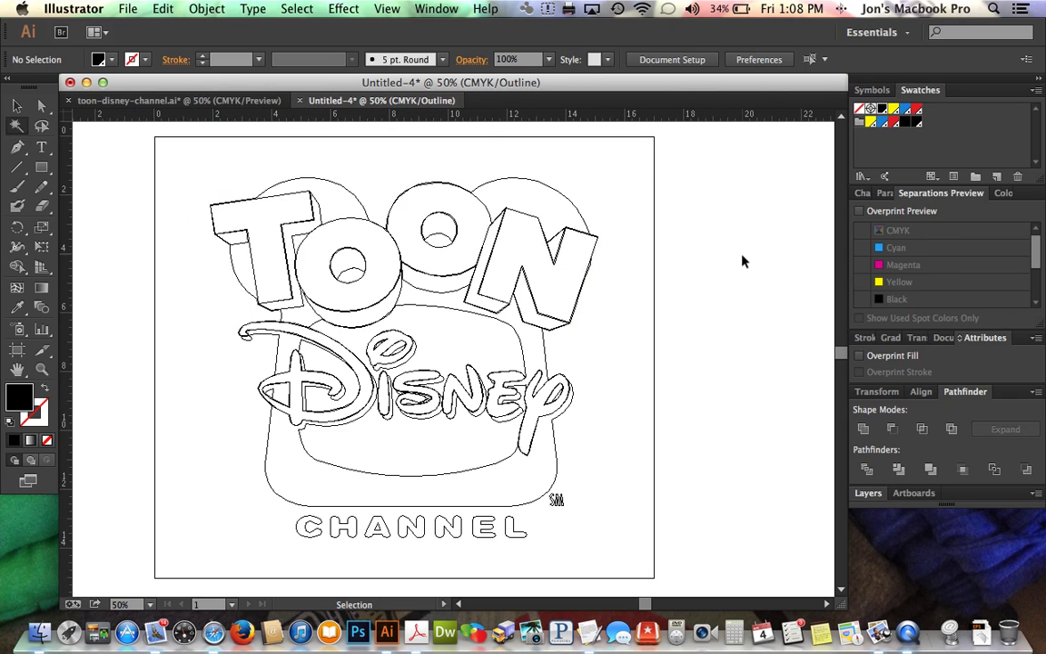
pyautogui.press('super+y')
pyautogui.press('y')
pyautogui.press('alt+shift+super+y')
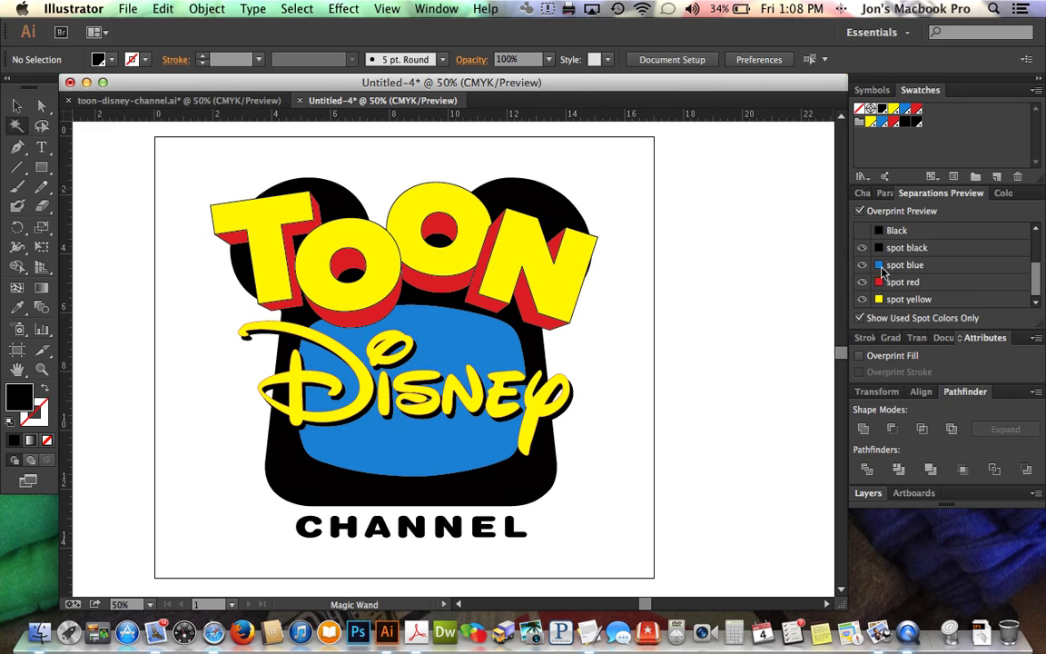
# Hide and then re-show the spot black, spot blue and spot red plates in Separations Preview.
pyautogui.click(861, 247)
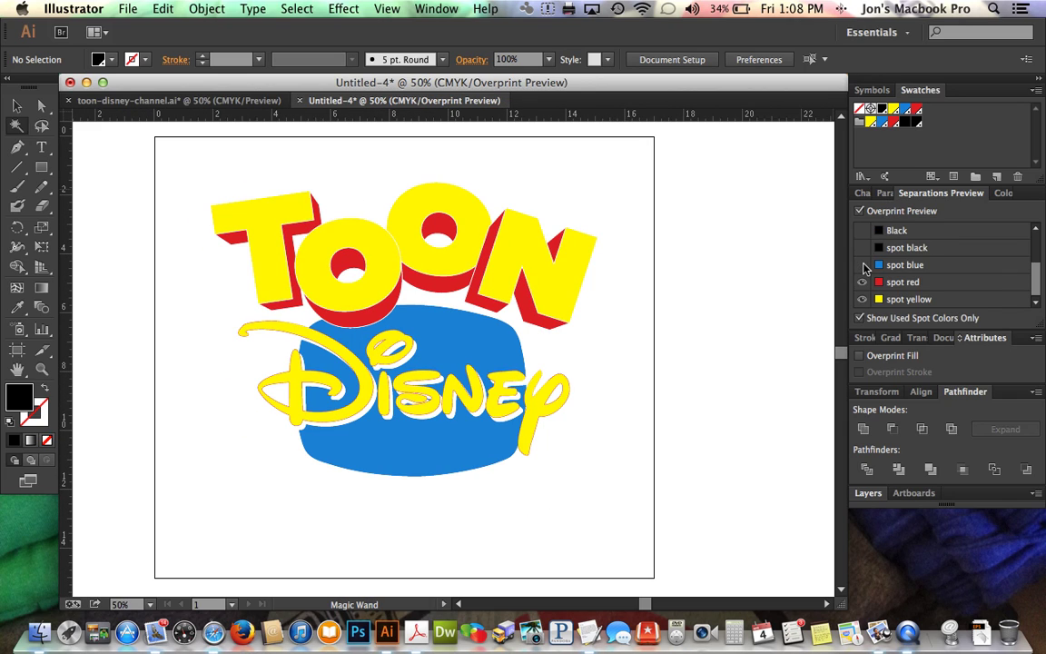
pyautogui.click(863, 264)
pyautogui.click(863, 282)
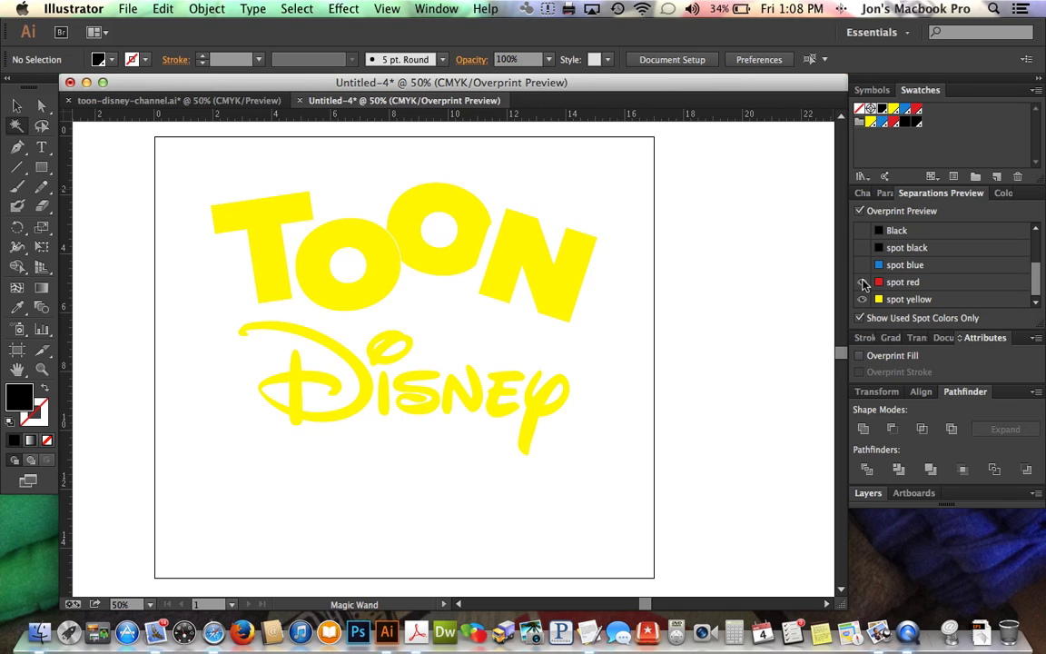
pyautogui.click(863, 281)
pyautogui.click(863, 264)
pyautogui.click(862, 247)
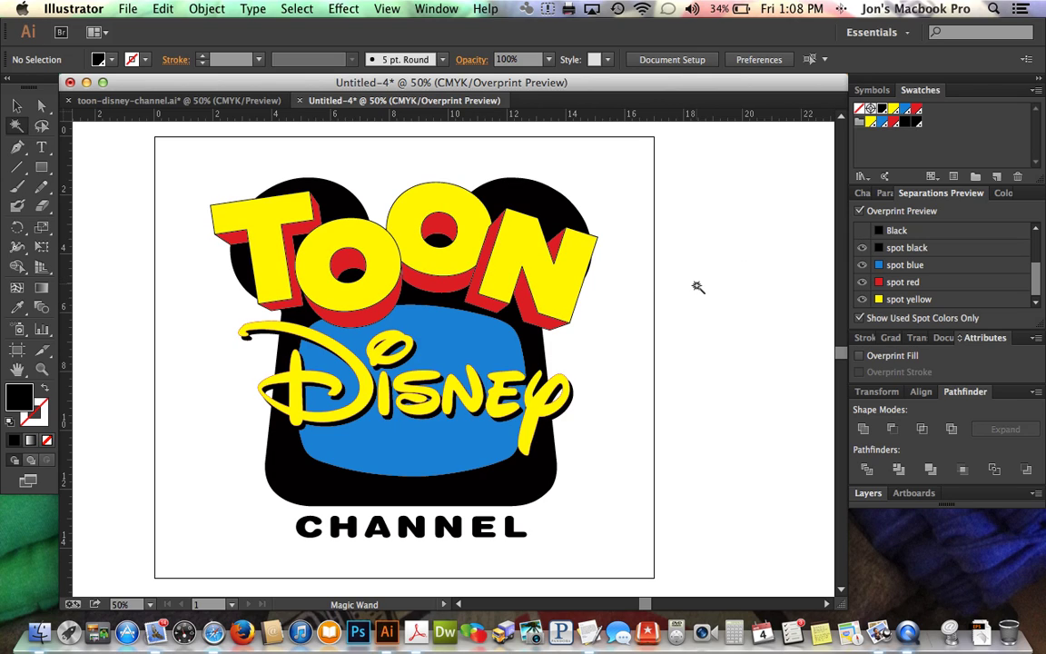
# Save over toon-disney-channel.ai on the Desktop with default options, then close the document and quit Illustrator.
pyautogui.press('super+s')
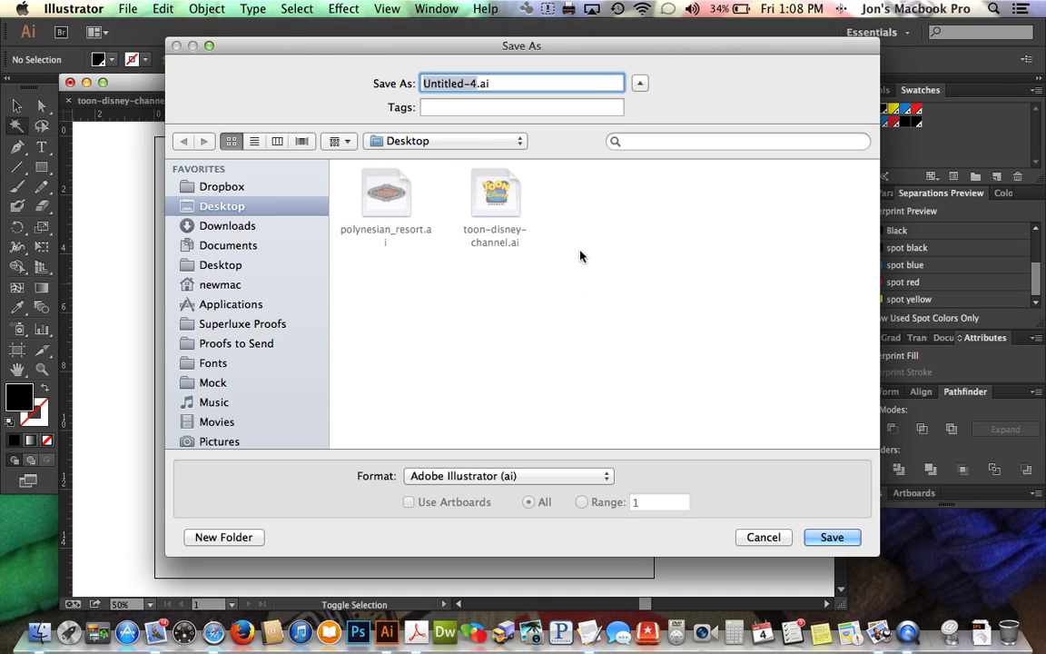
pyautogui.click(507, 206)
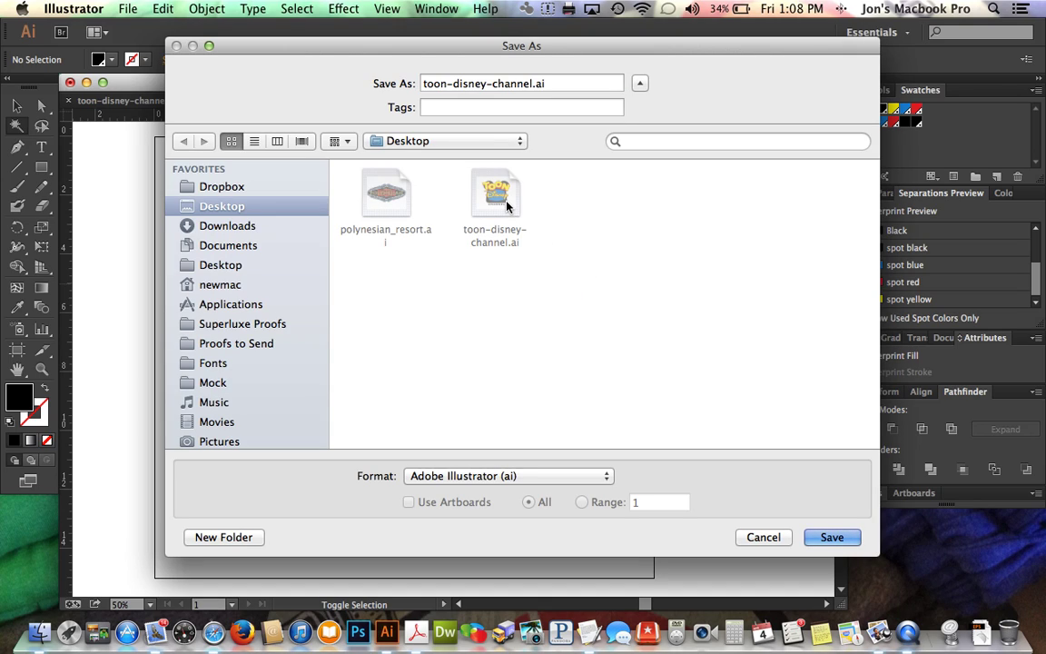
pyautogui.click(833, 538)
pyautogui.click(666, 157)
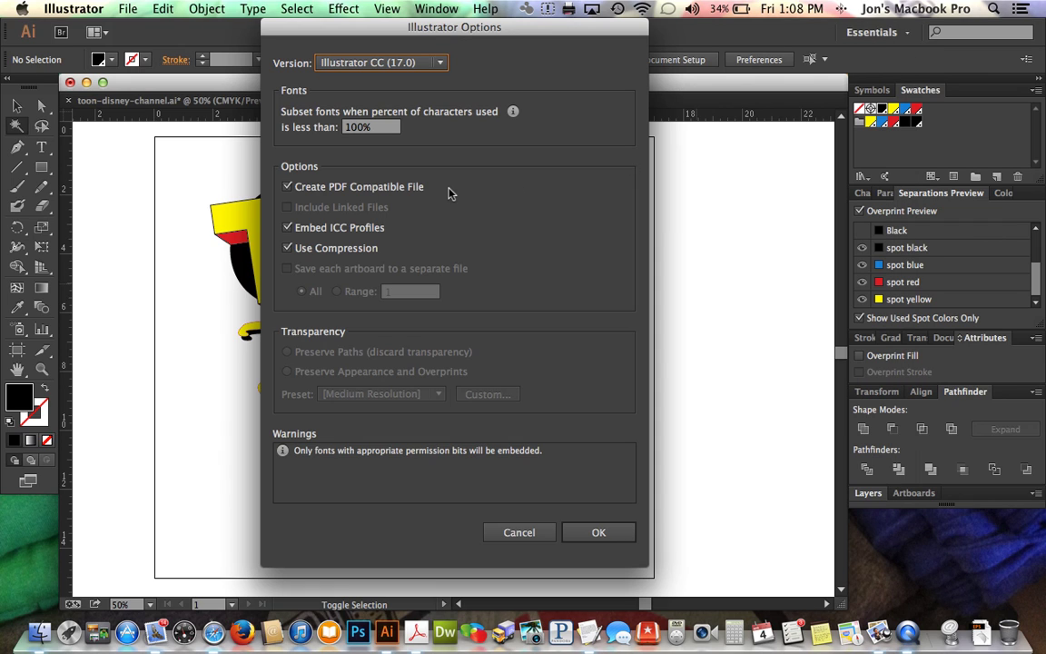
pyautogui.click(602, 534)
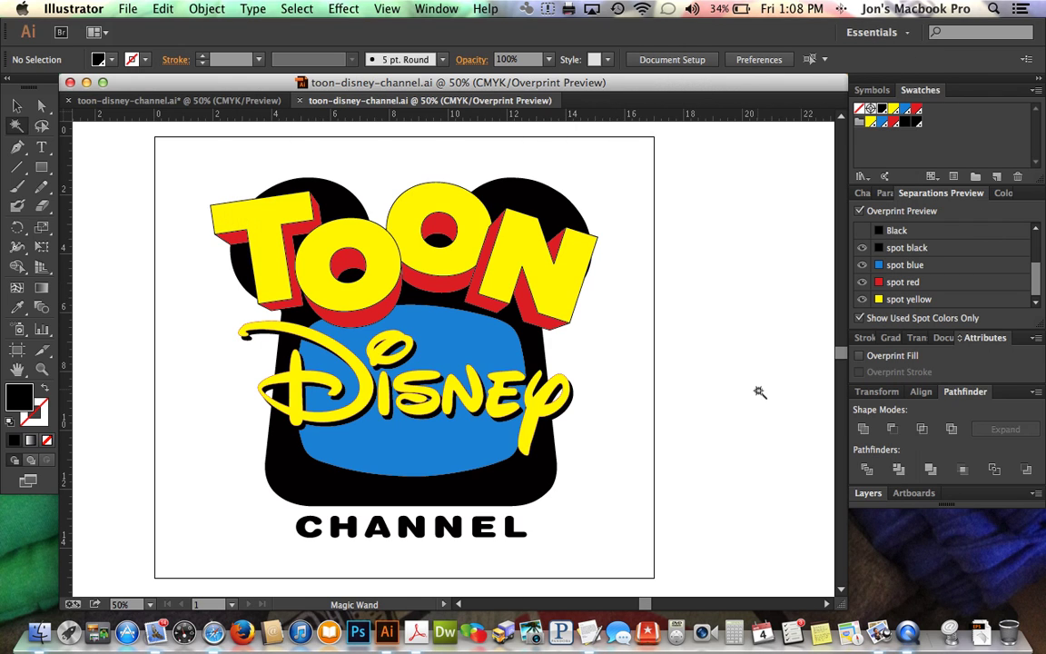
pyautogui.click(71, 83)
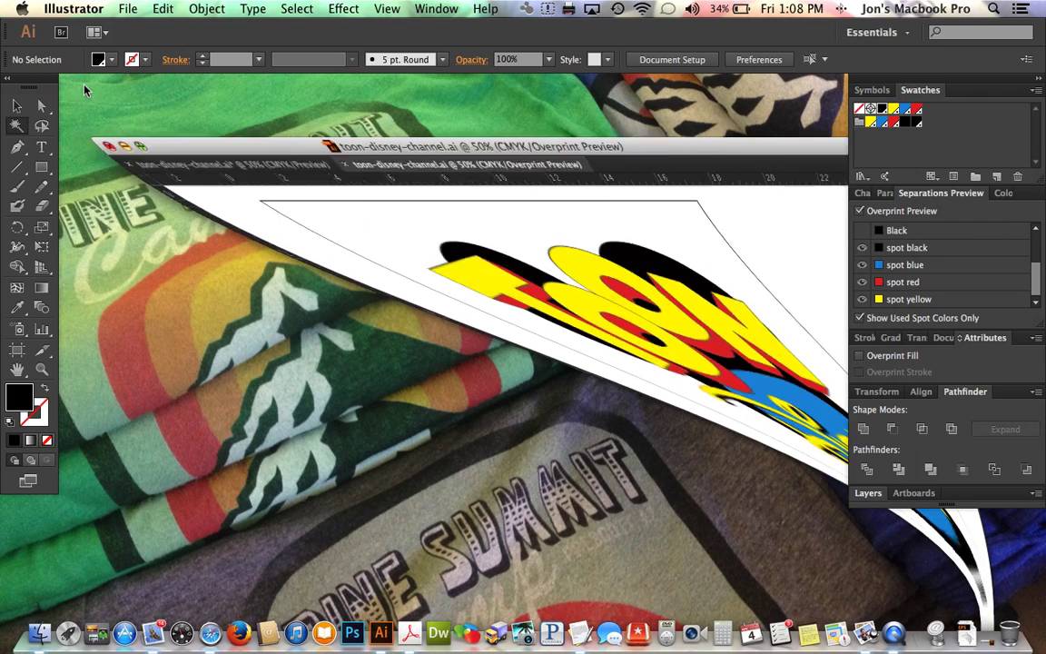
pyautogui.click(207, 240)
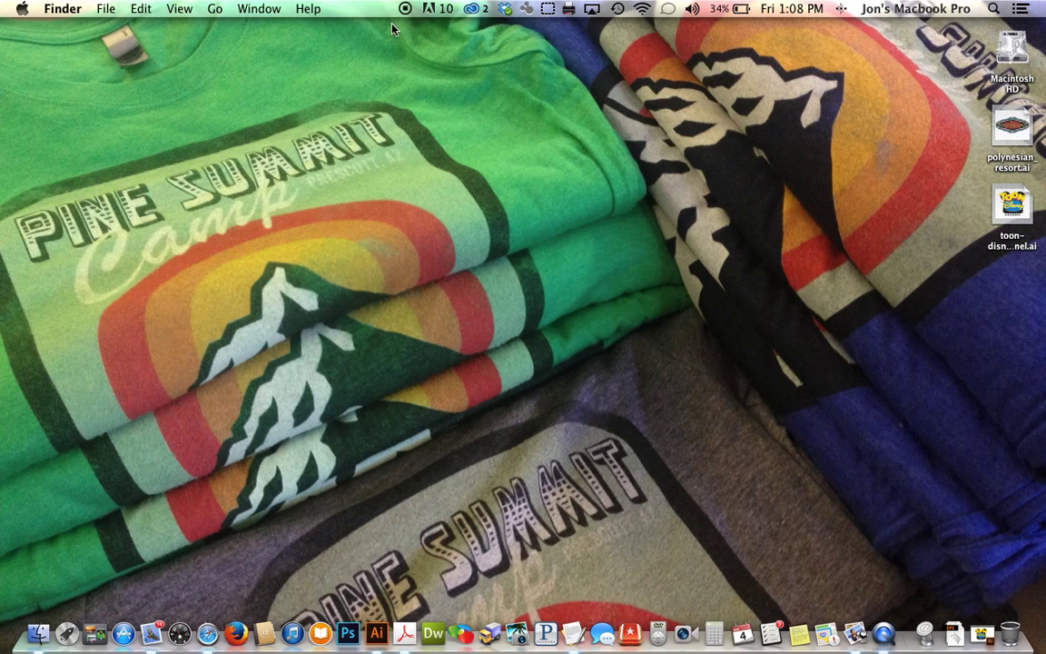